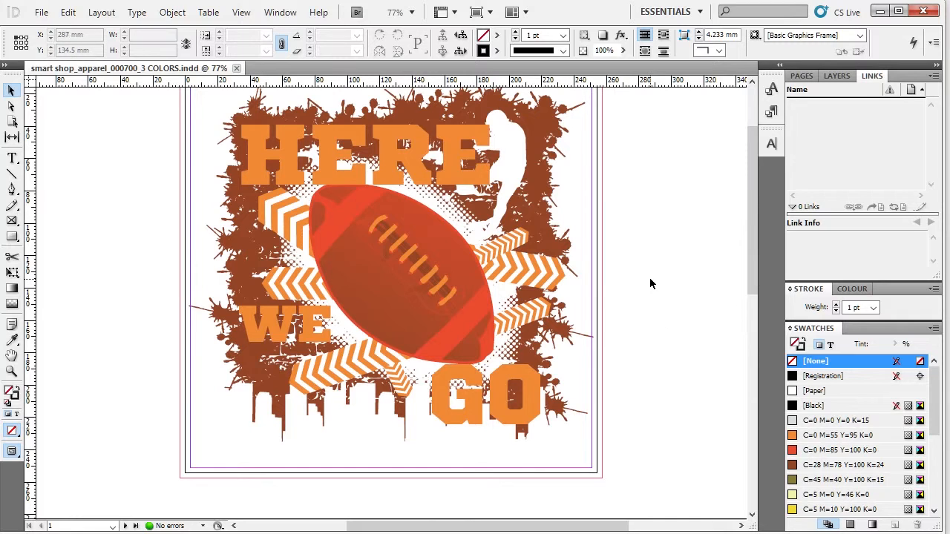
# Look up the display command for the colour swatches, and hide and show the swatch list again
pyautogui.scroll(1, 650, 284)
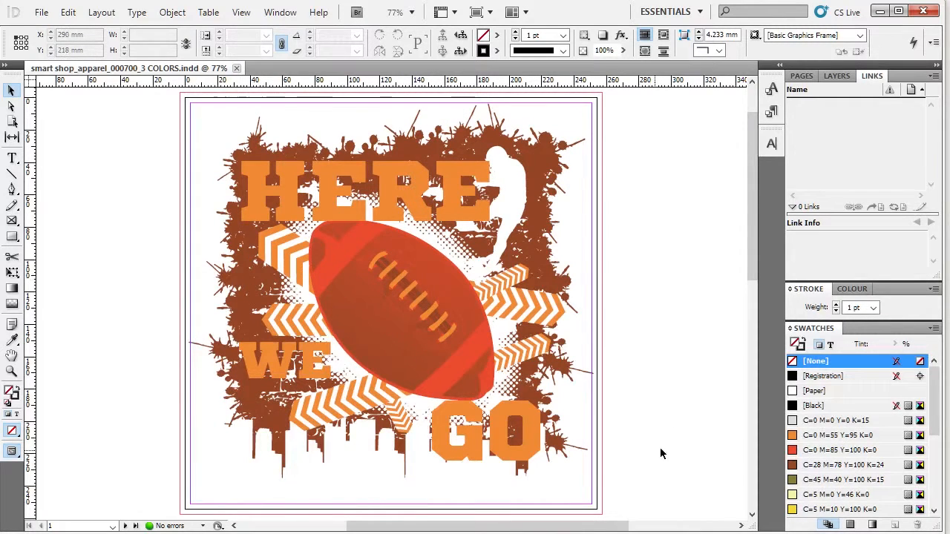
pyautogui.click(854, 436)
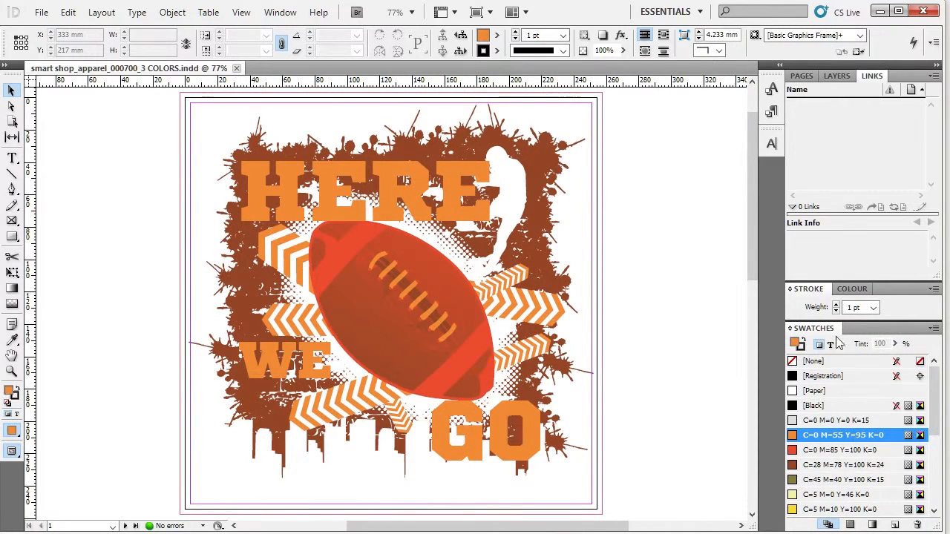
pyautogui.click(288, 13)
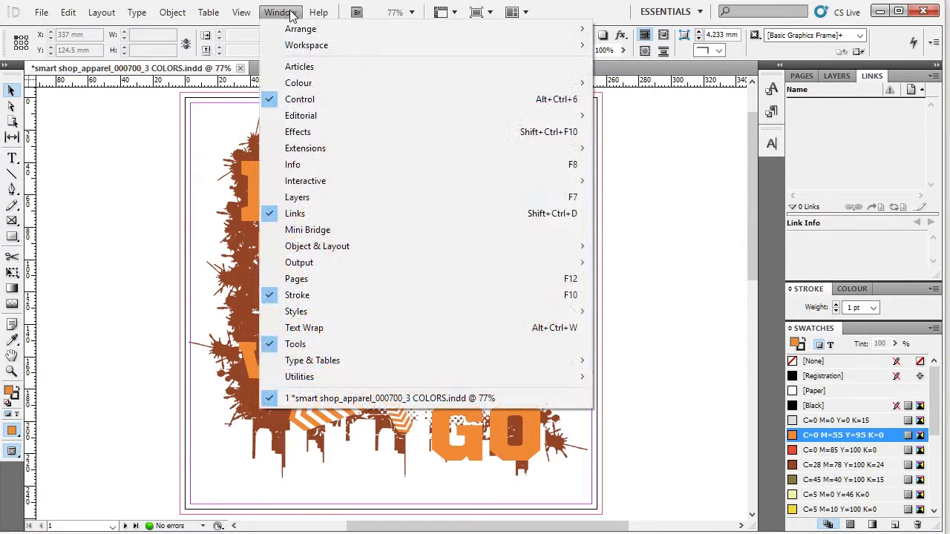
pyautogui.moveTo(543, 88)
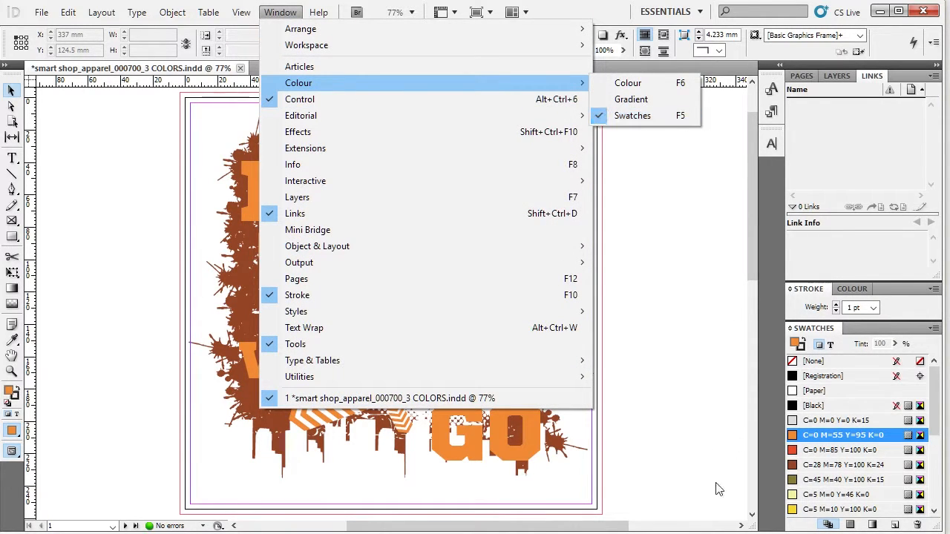
pyautogui.click(701, 396)
pyautogui.press('F5')
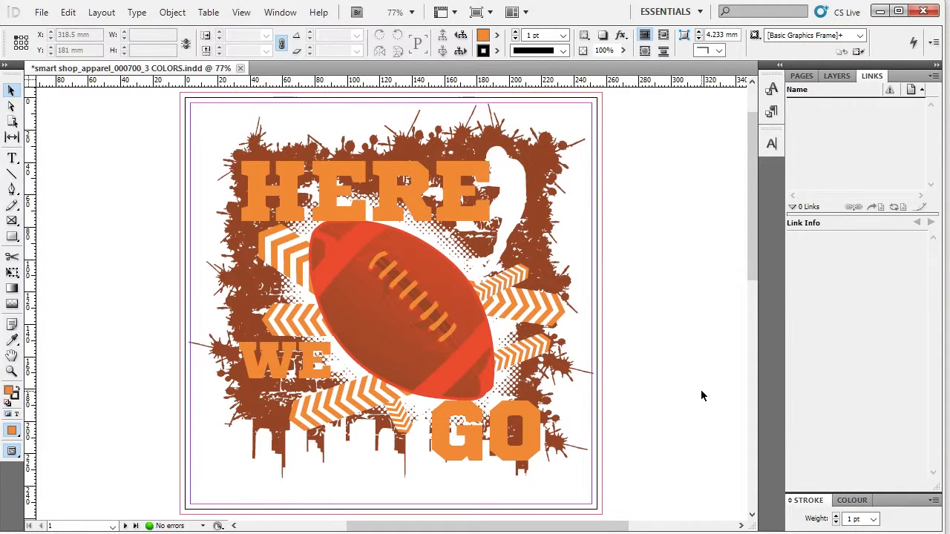
pyautogui.press('F5')
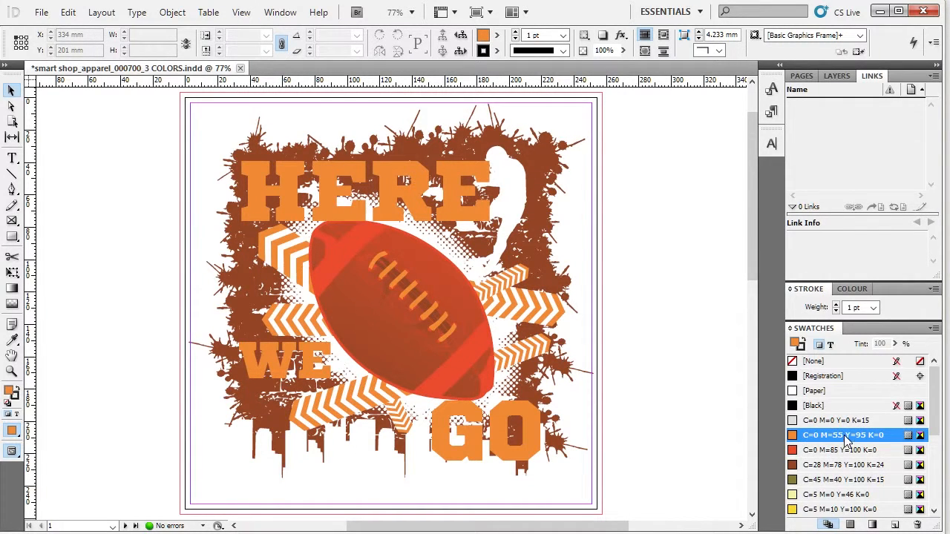
# Change the orange swatch to red by setting its magenta and yellow values to 100%
pyautogui.doubleClick(889, 434)
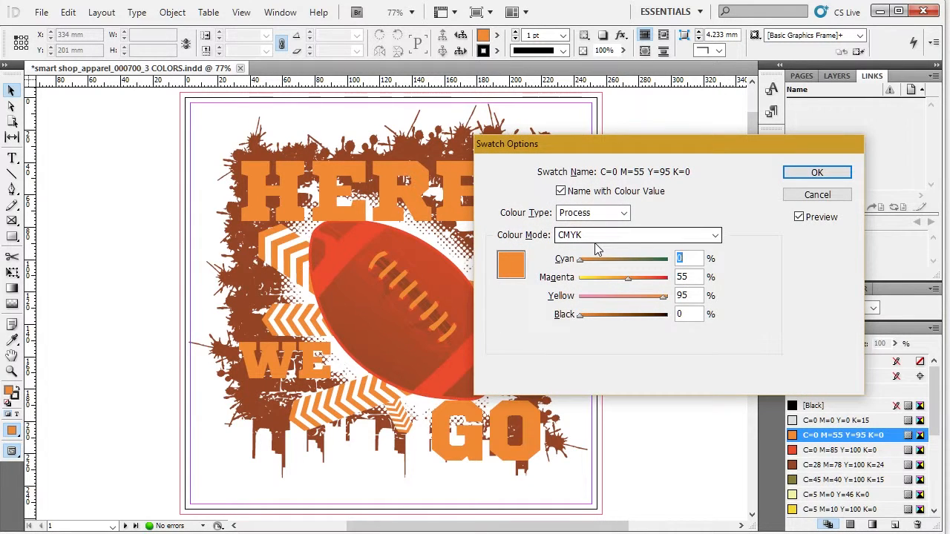
pyautogui.doubleClick(696, 278)
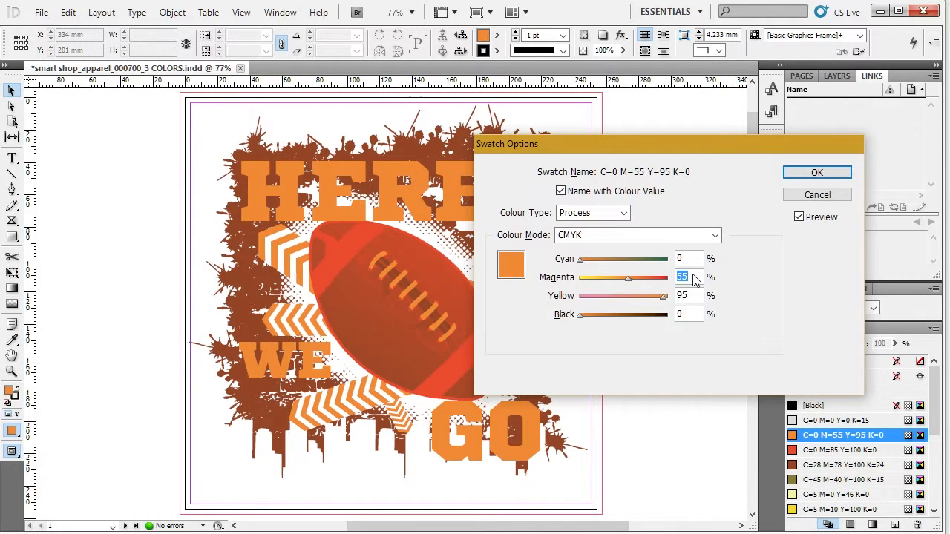
pyautogui.write('100')
pyautogui.press('Tab')
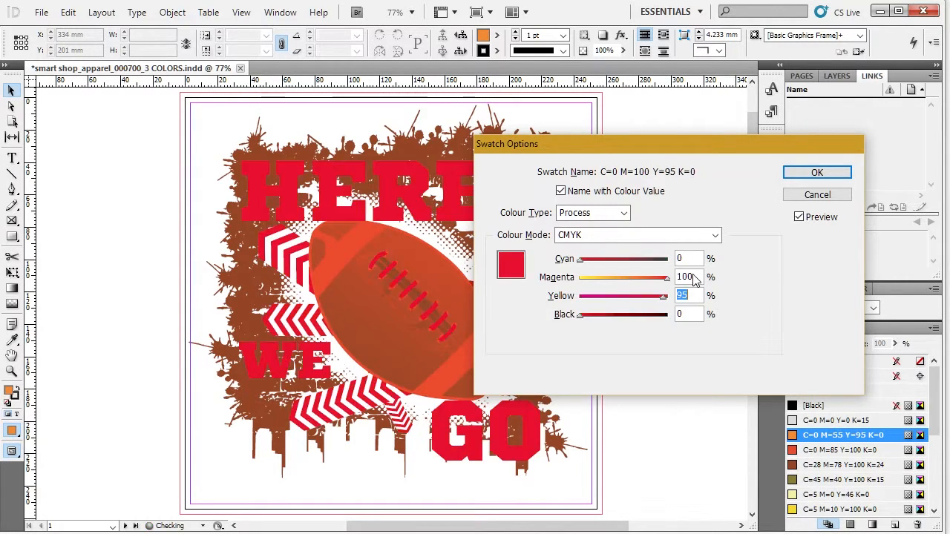
pyautogui.write('100')
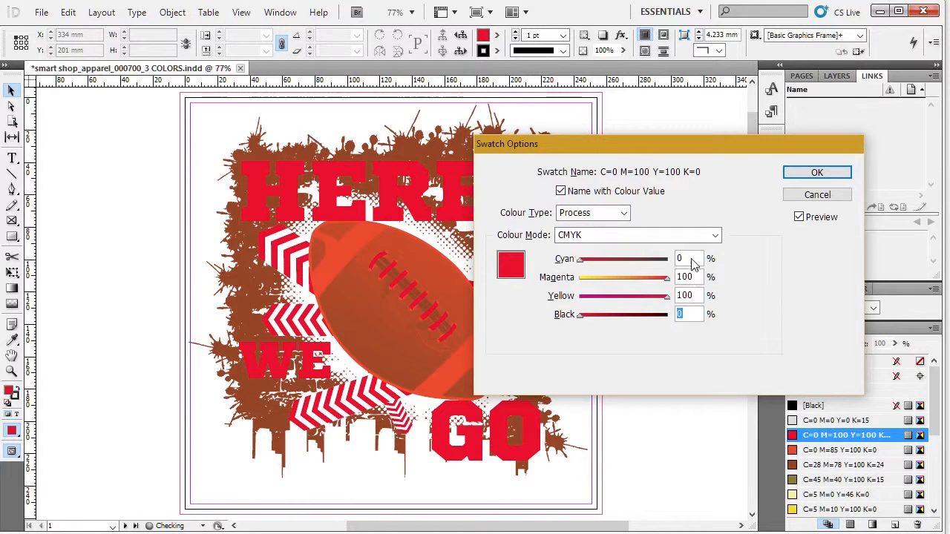
pyautogui.click(809, 173)
# Change the orange-red swatch to dark red by setting magenta to 100% and black to 30%
pyautogui.doubleClick(844, 450)
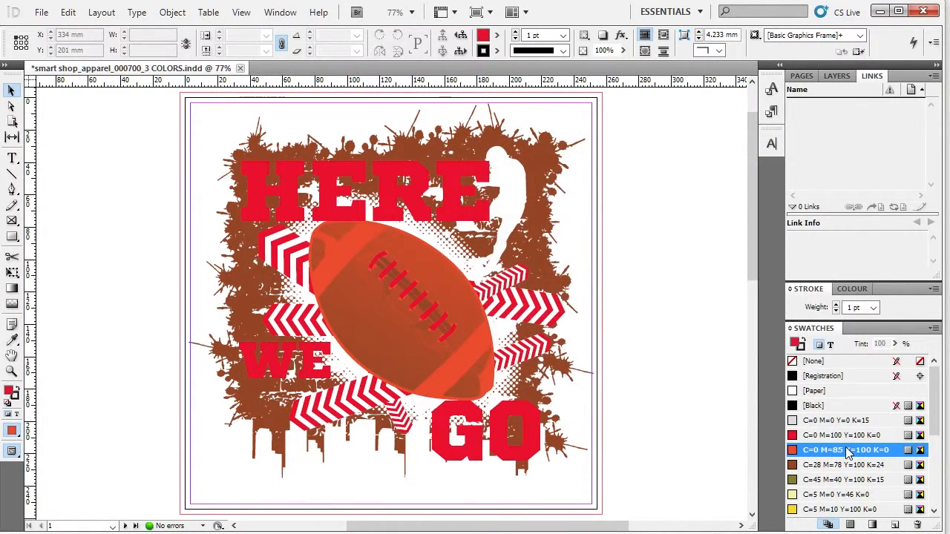
pyautogui.press('Tab')
pyautogui.write('100')
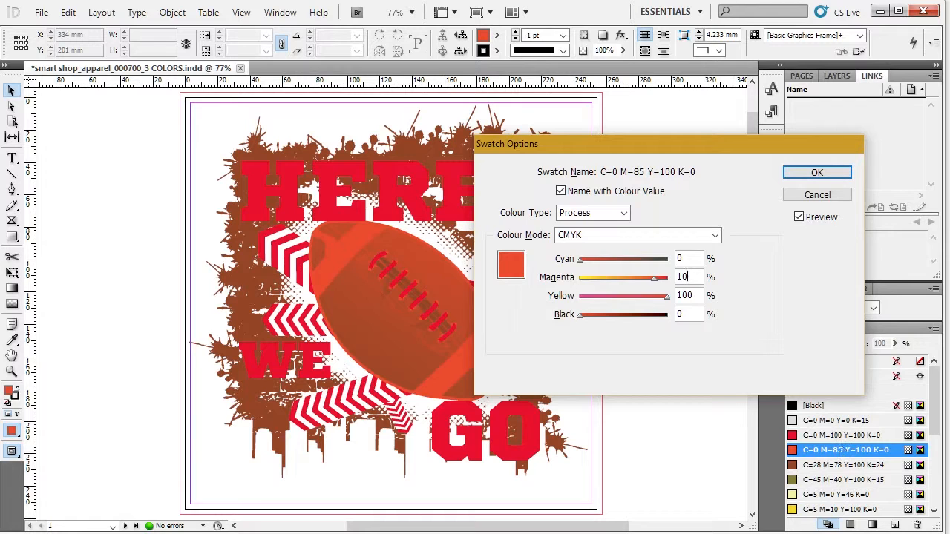
pyautogui.press('Tab')
pyautogui.press('Tab')
pyautogui.press('Return')
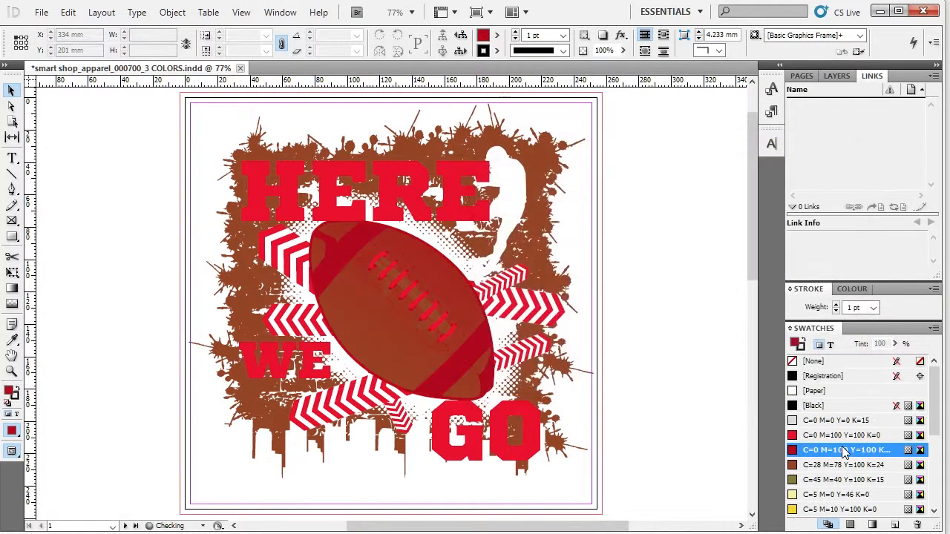
# Edit the brown swatch, setting cyan to 0%, magenta to 100% and black to 80%
pyautogui.click(839, 465)
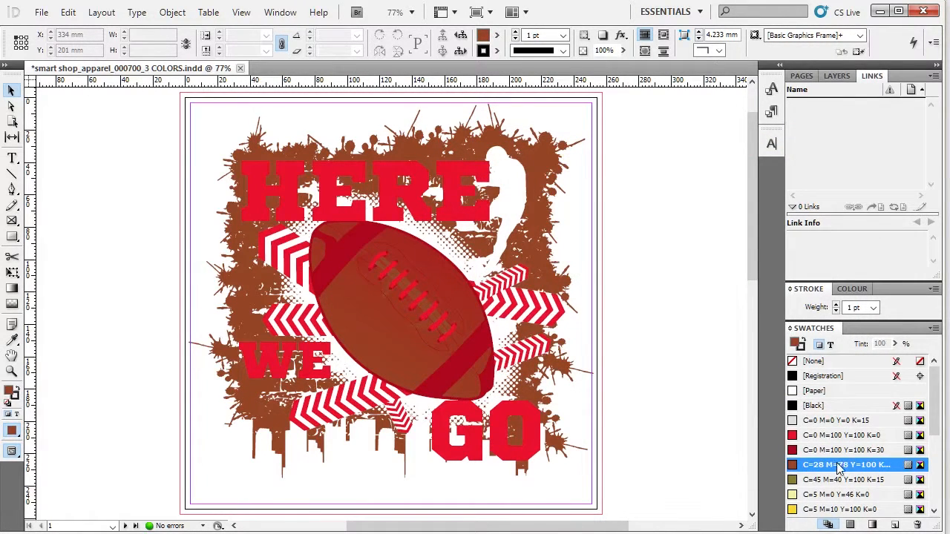
pyautogui.click(837, 468)
pyautogui.doubleClick(901, 467)
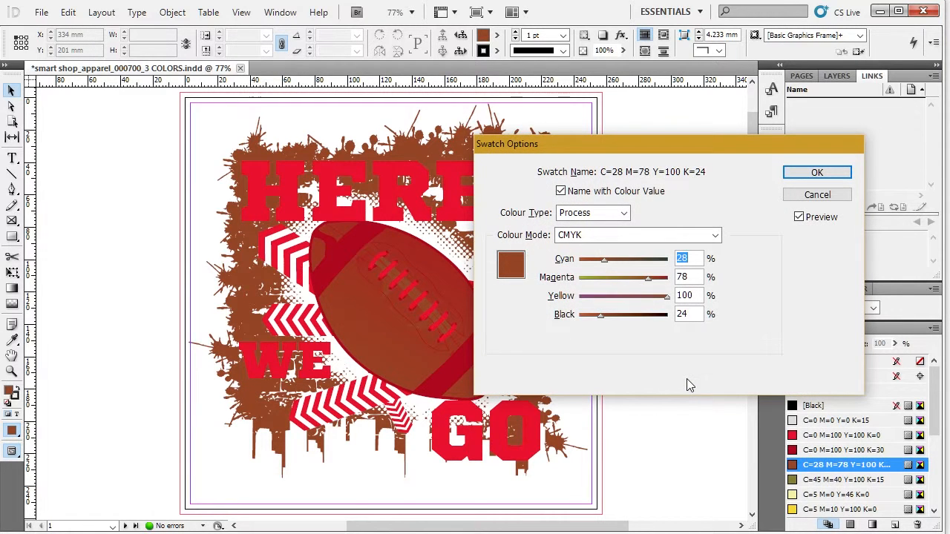
pyautogui.write('0')
pyautogui.press('Tab')
pyautogui.write('100')
pyautogui.press('Tab')
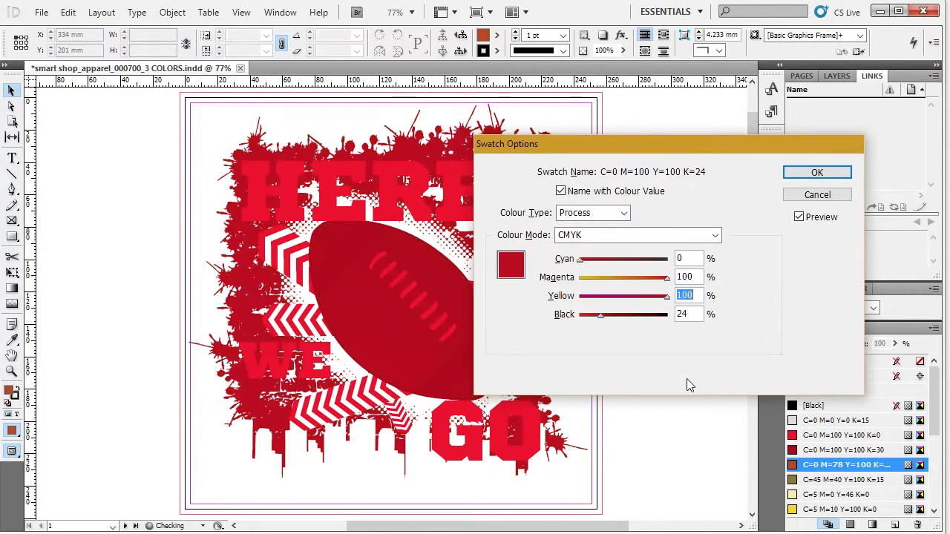
pyautogui.press('Tab')
pyautogui.write('80')
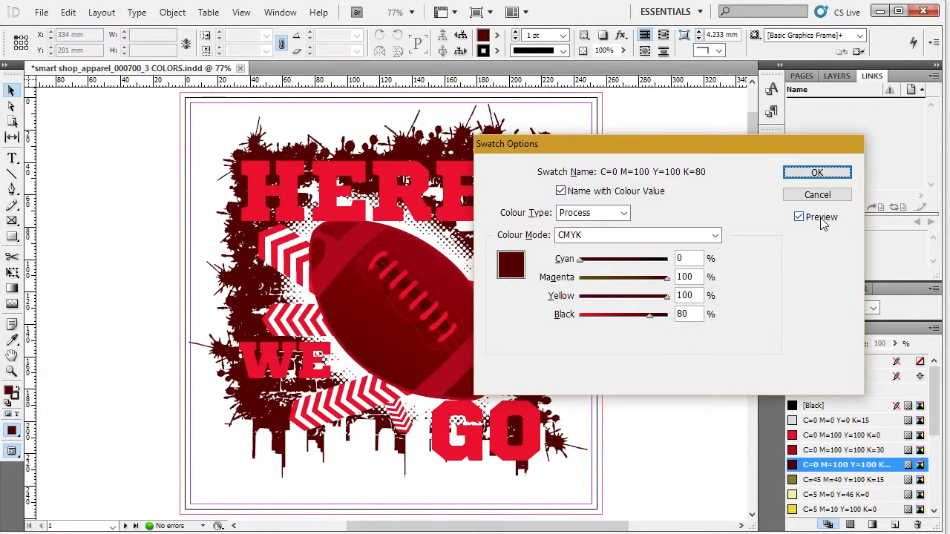
# Compare the artwork with the swatch preview off and on, and accept the new dark swatch colour
pyautogui.moveTo(774, 150); pyautogui.dragTo(726, 104)
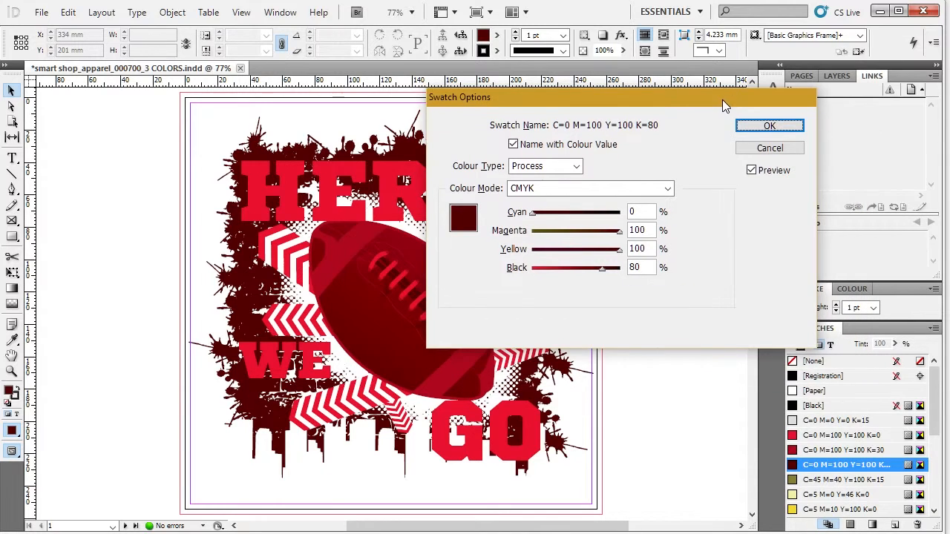
pyautogui.click(767, 178)
pyautogui.click(764, 177)
pyautogui.click(776, 176)
pyautogui.click(781, 173)
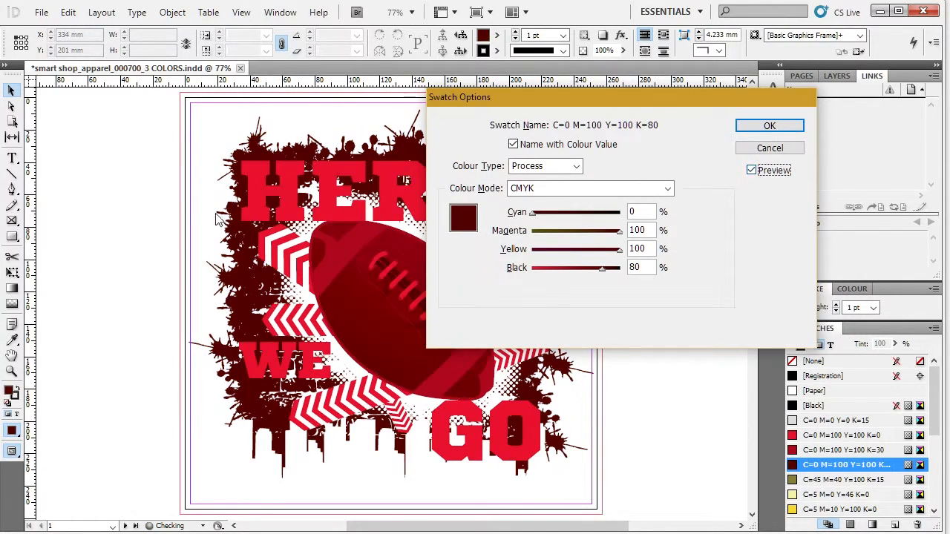
pyautogui.click(770, 127)
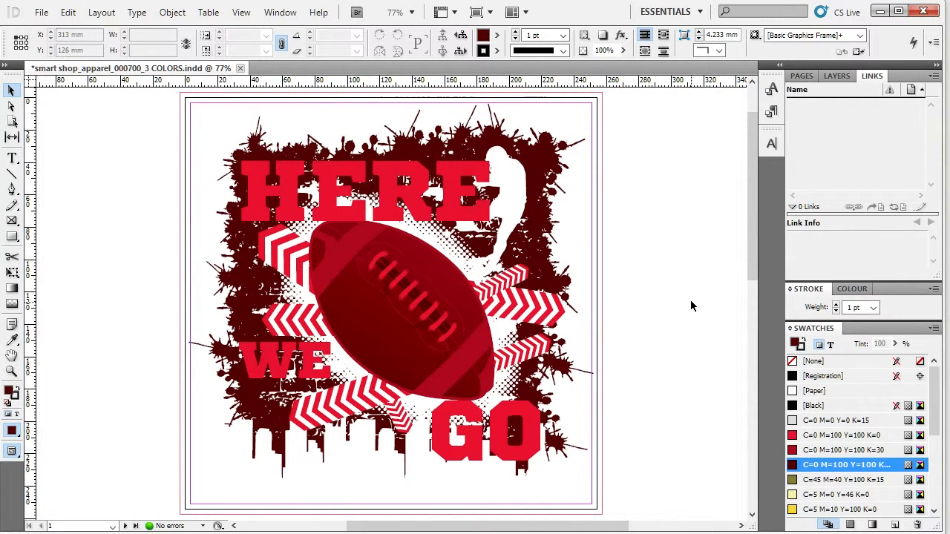
# Ungroup the red chevron arrows around the football so that they can be selected individually
pyautogui.scroll(4, 562, 310)
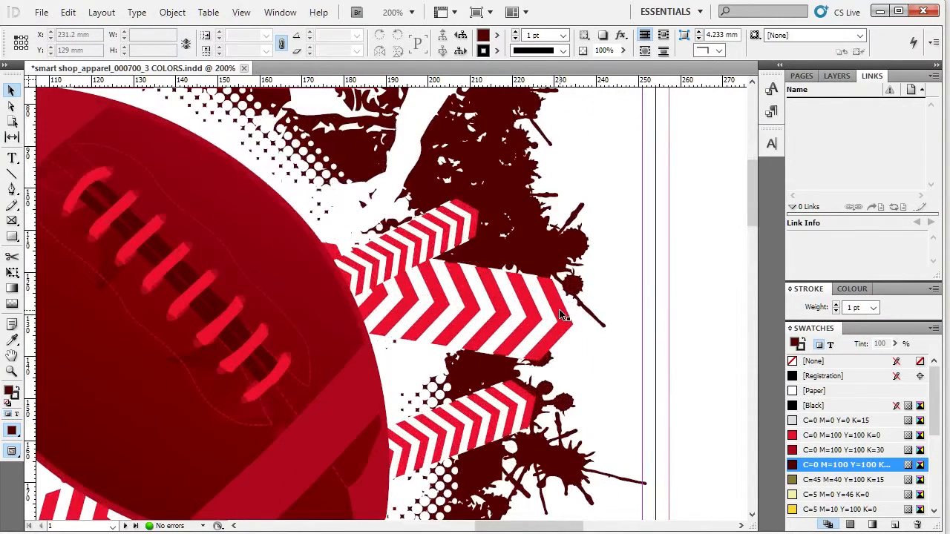
pyautogui.click(562, 310)
pyautogui.scroll(-3, 562, 312)
pyautogui.rightClick(562, 311)
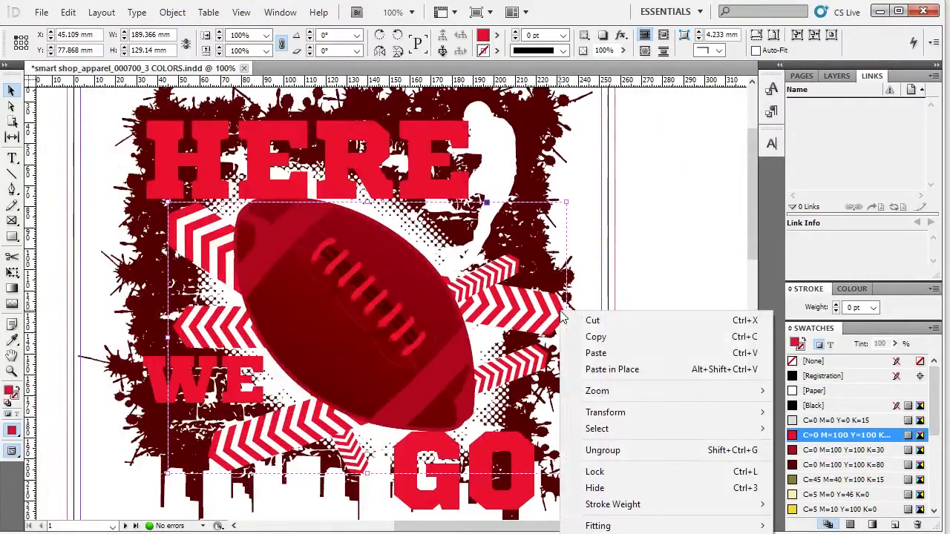
pyautogui.click(610, 451)
pyautogui.click(572, 340)
# Fill the large chevron arrow right of the football and the left arrow's tip with C=100 M=0 Y=100 K=0, adding it as a CMYK swatch
pyautogui.scroll(1, 560, 325)
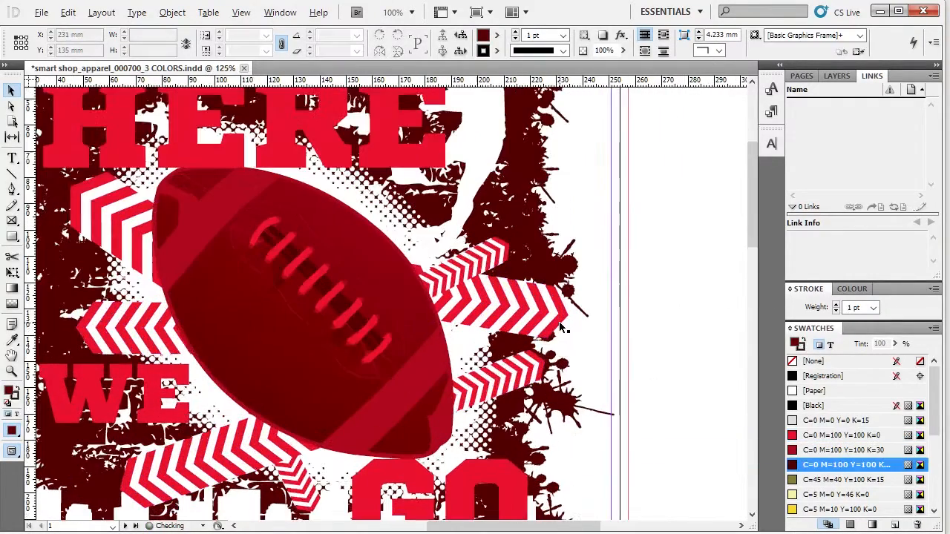
pyautogui.click(561, 325)
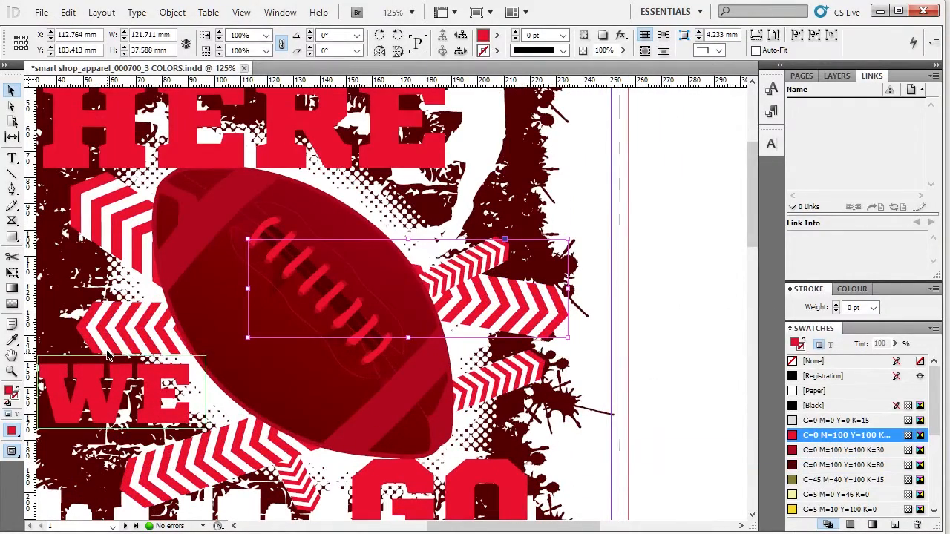
pyautogui.keyDown('shift'); pyautogui.click(92, 326); pyautogui.keyUp('shift')
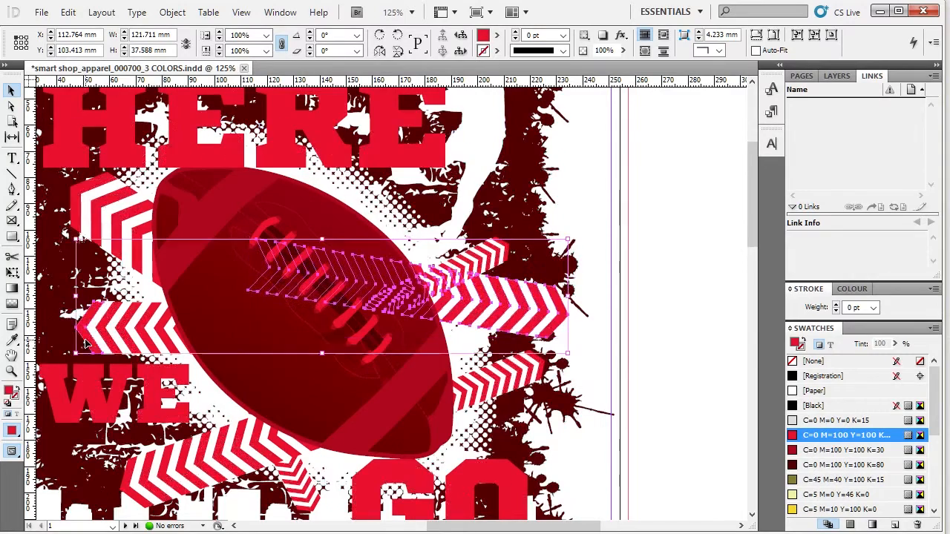
pyautogui.doubleClick(10, 391)
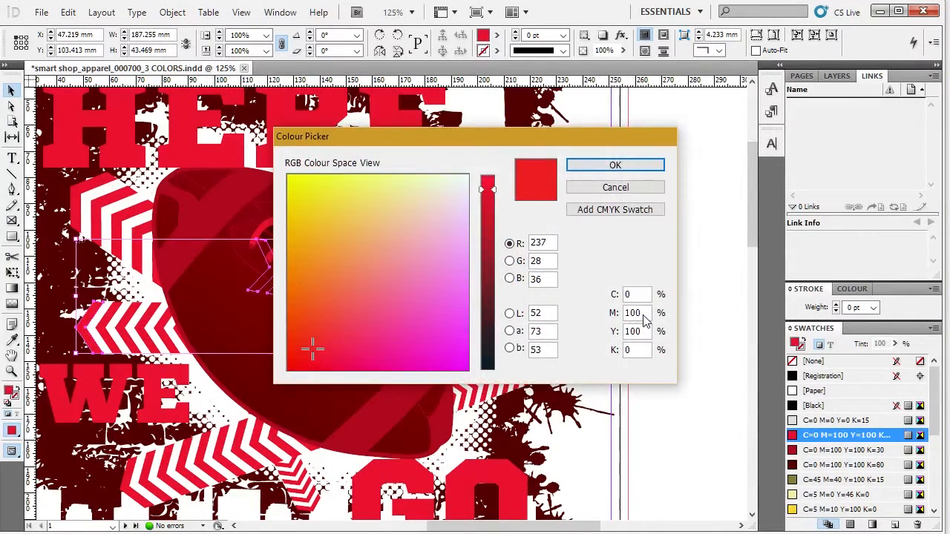
pyautogui.click(642, 187)
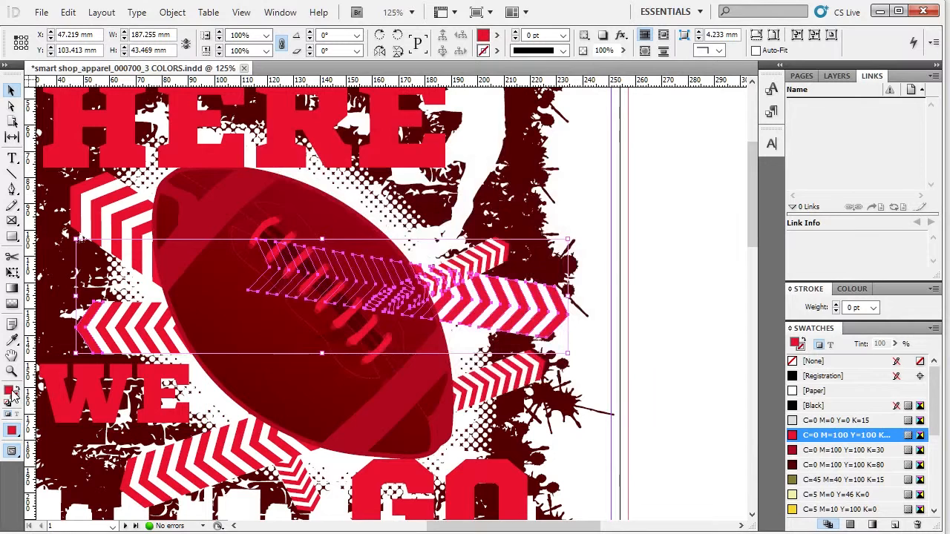
pyautogui.doubleClick(11, 393)
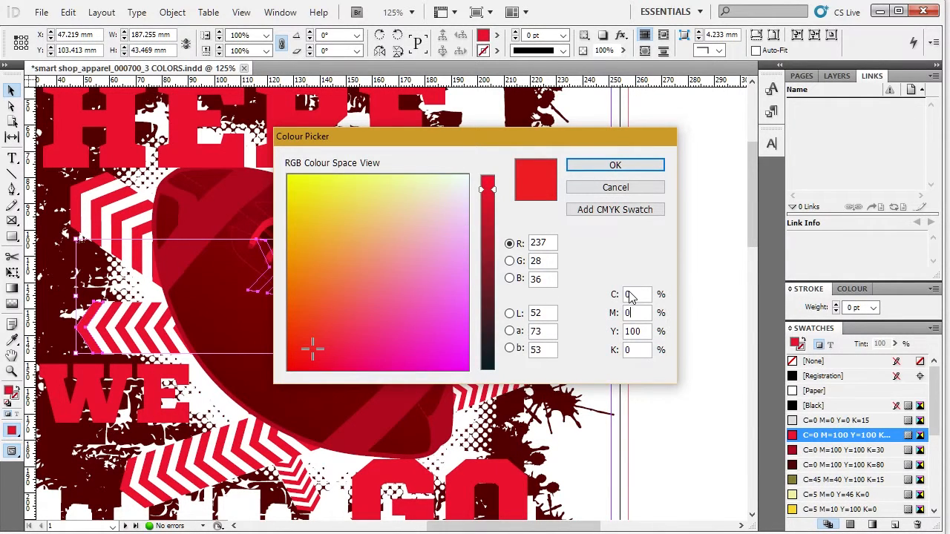
pyautogui.click(630, 295)
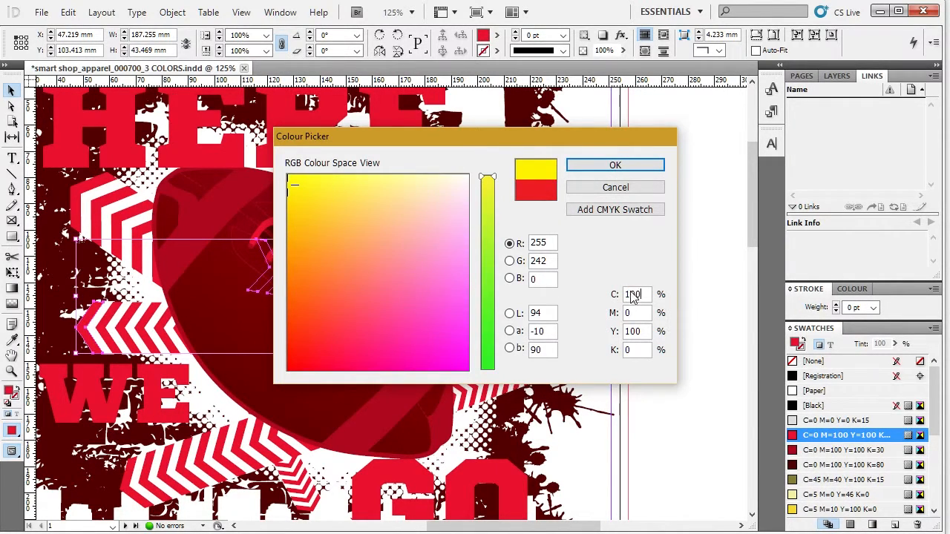
pyautogui.press('Tab')
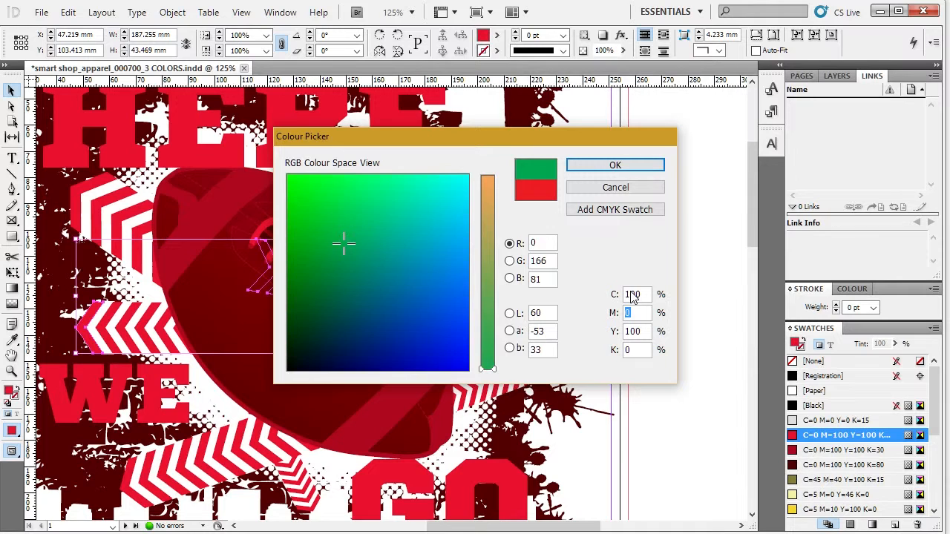
pyautogui.click(634, 211)
pyautogui.click(635, 165)
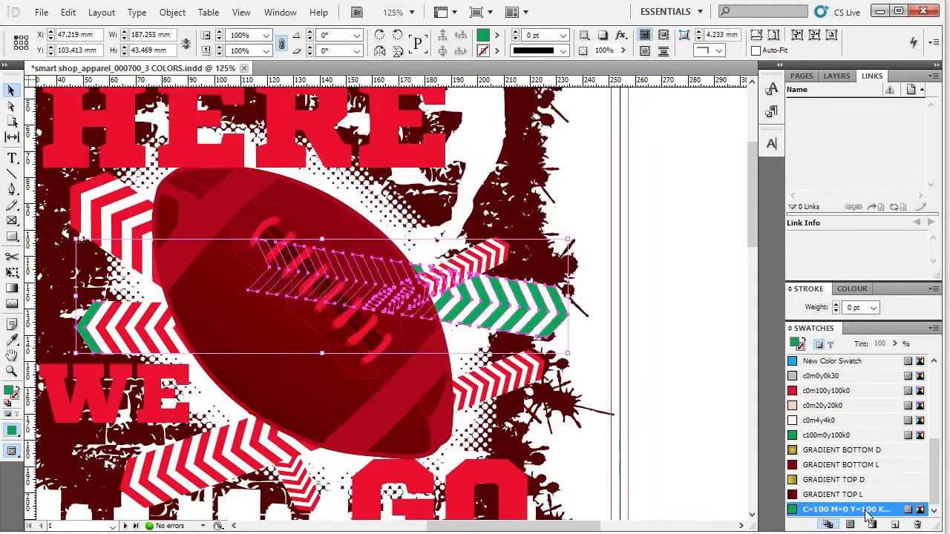
pyautogui.click(694, 373)
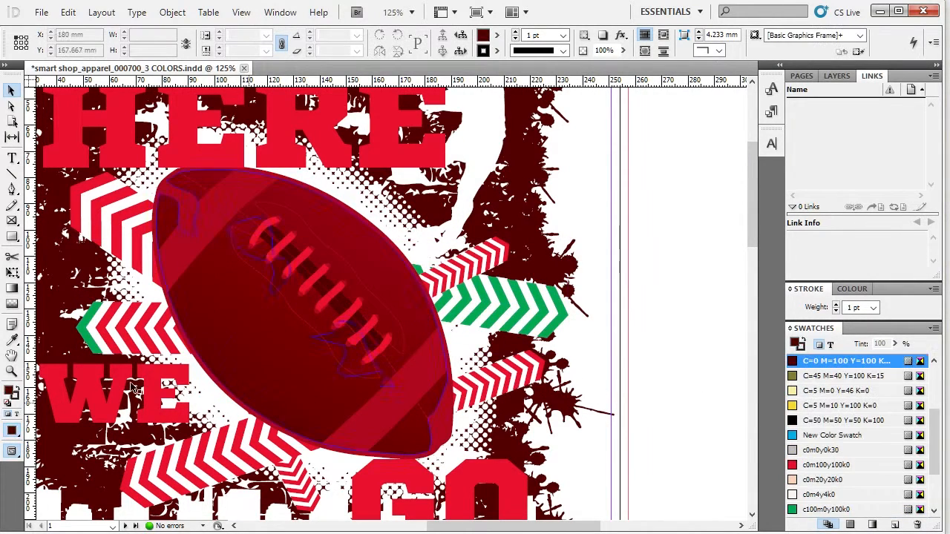
# Fill the remaining red chevrons of the arrow left of the football with the C=100 M=0 Y=100 K=0 swatch
pyautogui.click(111, 347)
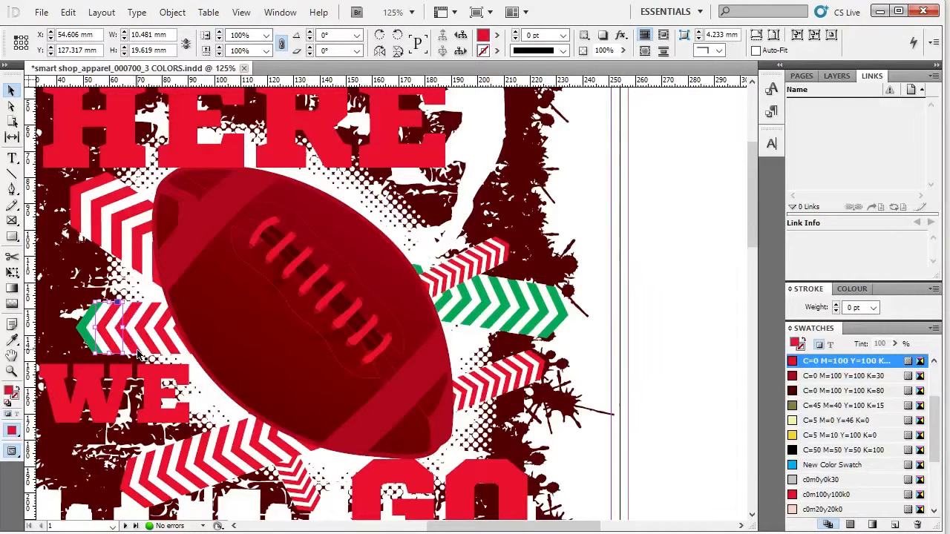
pyautogui.keyDown('shift'); pyautogui.click(140, 348); pyautogui.keyUp('shift')
pyautogui.keyDown('shift'); pyautogui.click(170, 347); pyautogui.keyUp('shift')
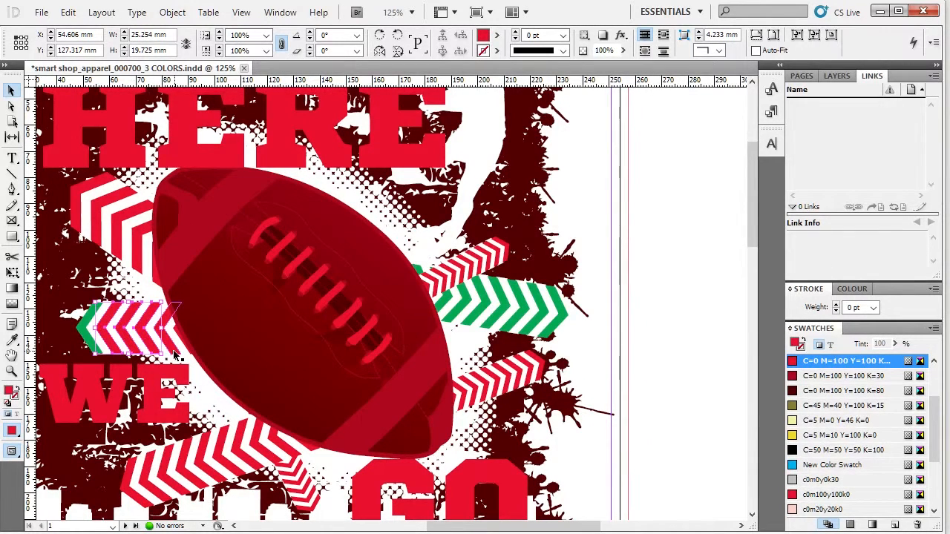
pyautogui.scroll(6, 184, 348)
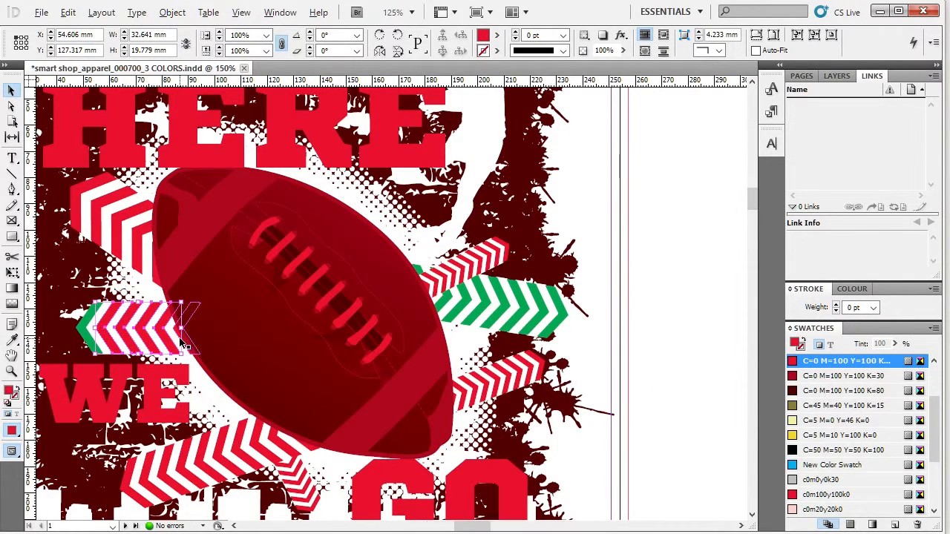
pyautogui.keyDown('shift'); pyautogui.click(237, 339); pyautogui.keyUp('shift')
pyautogui.scroll(-4, 263, 339)
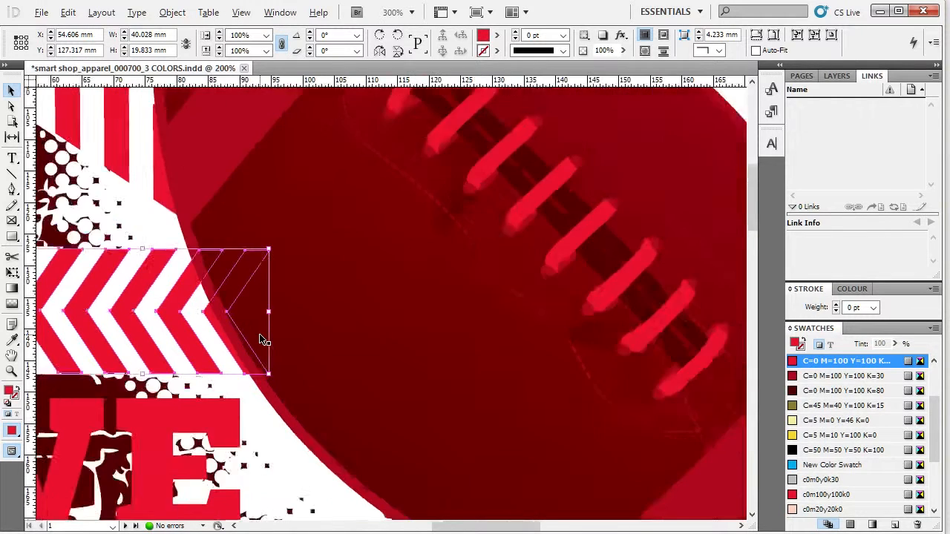
pyautogui.scroll(-3, 880, 498)
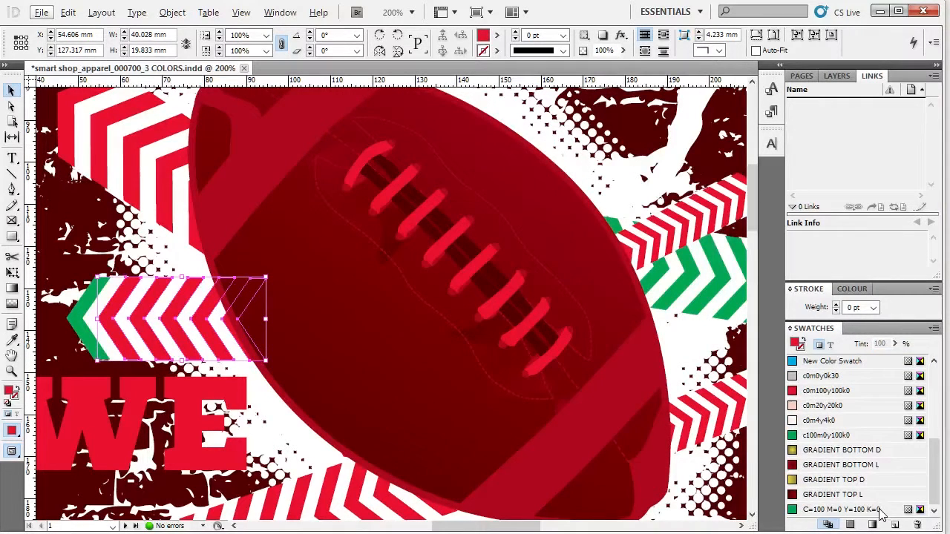
pyautogui.click(879, 510)
pyautogui.keyDown('shift'); pyautogui.click(87, 343); pyautogui.keyUp('shift')
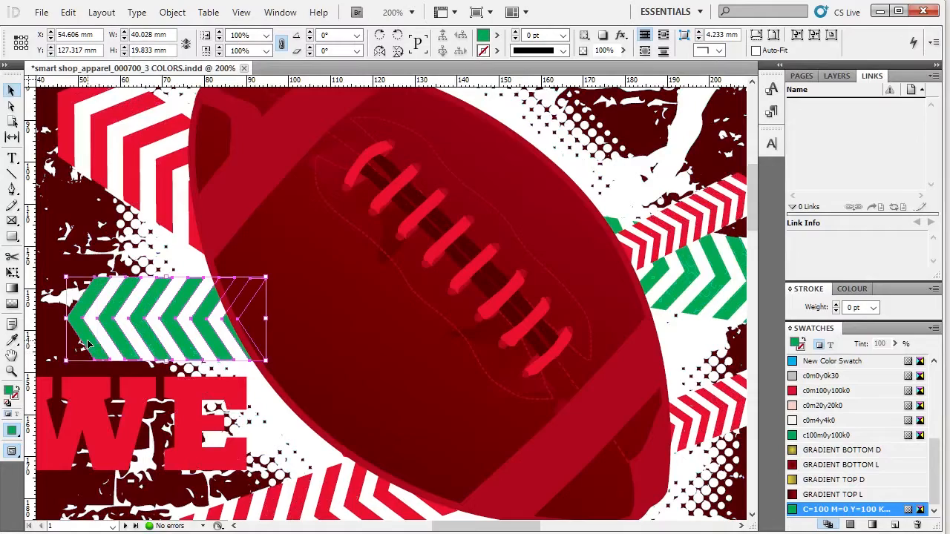
pyautogui.scroll(-2, 88, 349)
pyautogui.click(644, 359)
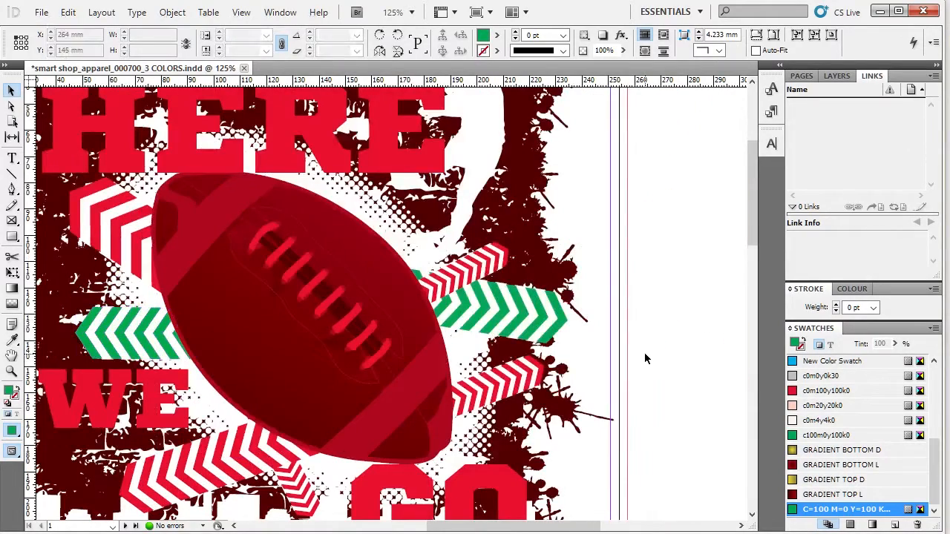
pyautogui.scroll(-2, 663, 346)
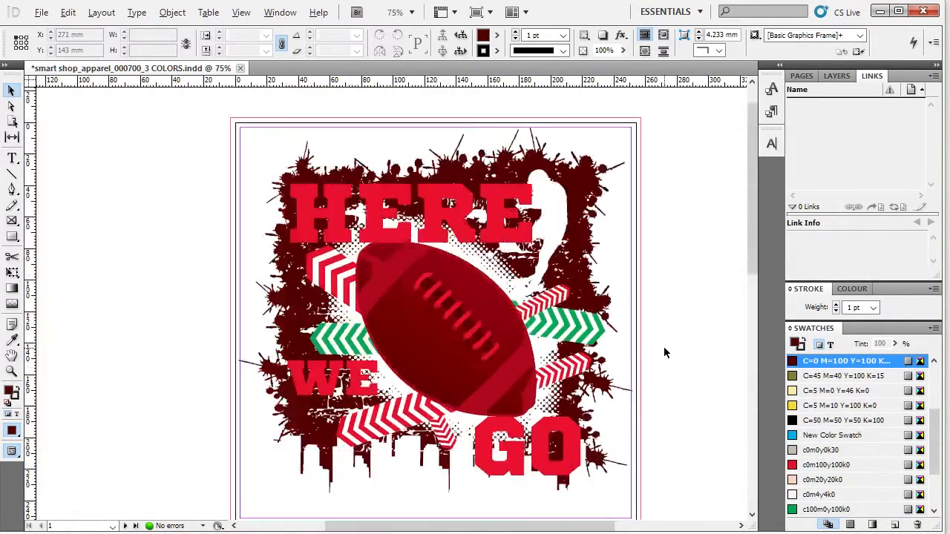
pyautogui.scroll(1, 544, 341)
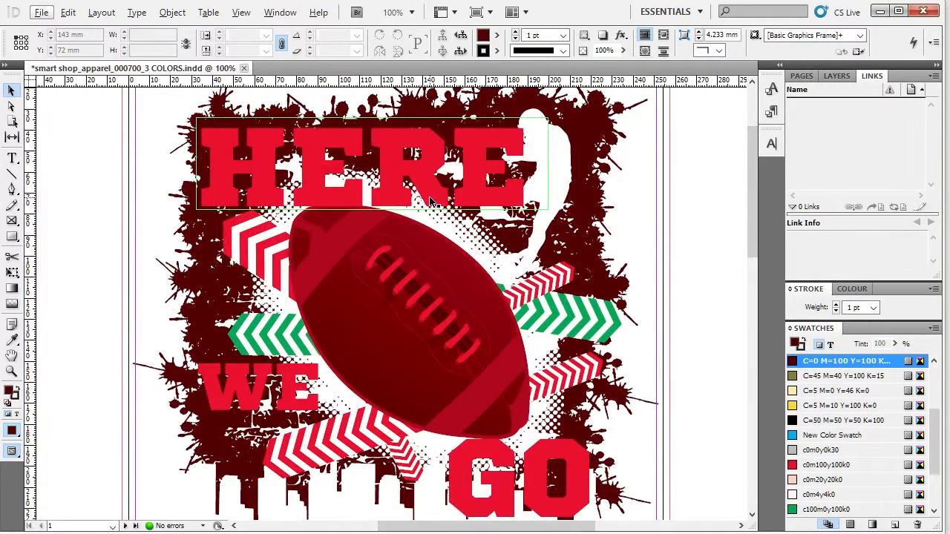
pyautogui.click(429, 202)
pyautogui.click(562, 256)
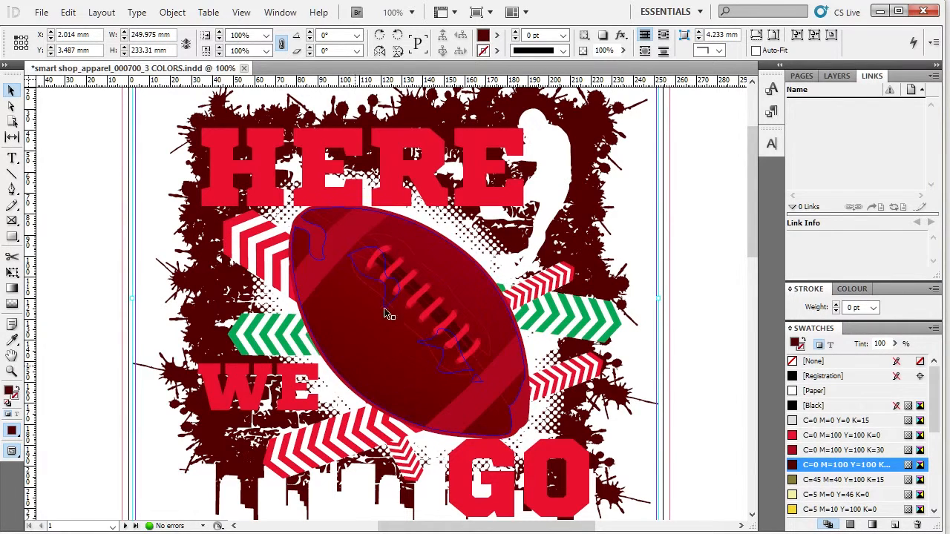
pyautogui.click(685, 375)
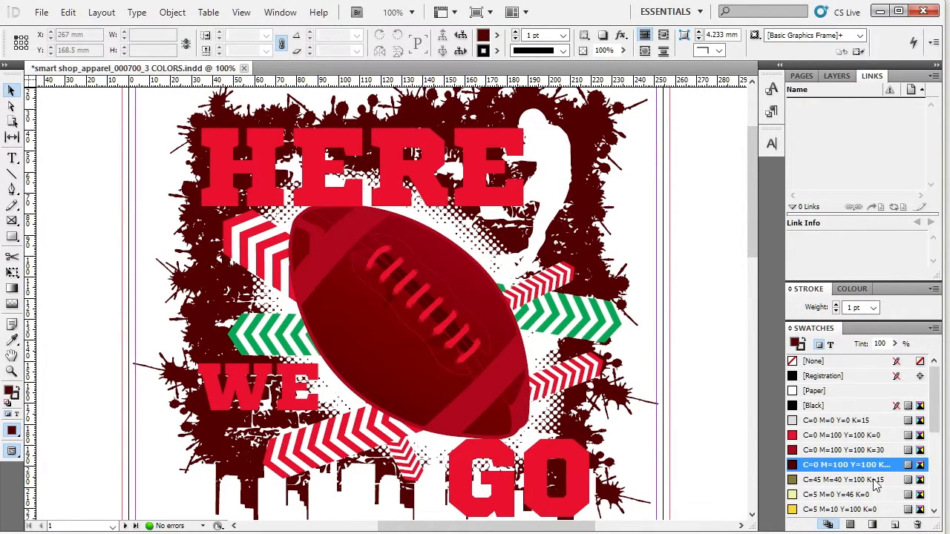
# Edit the C=100 M=0 Y=100 K=0 swatch, setting yellow to 0% and black to 50%
pyautogui.scroll(-5, 869, 482)
pyautogui.doubleClick(859, 511)
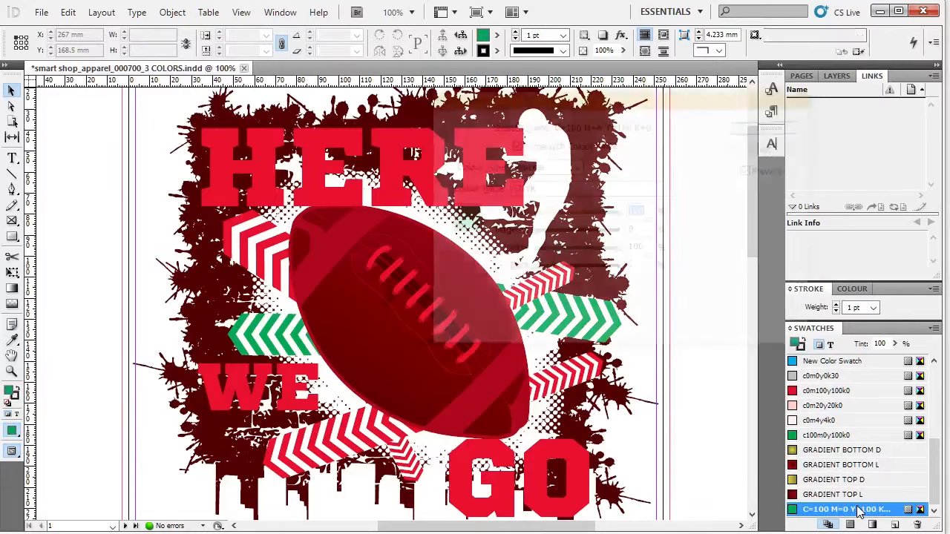
pyautogui.press('Tab')
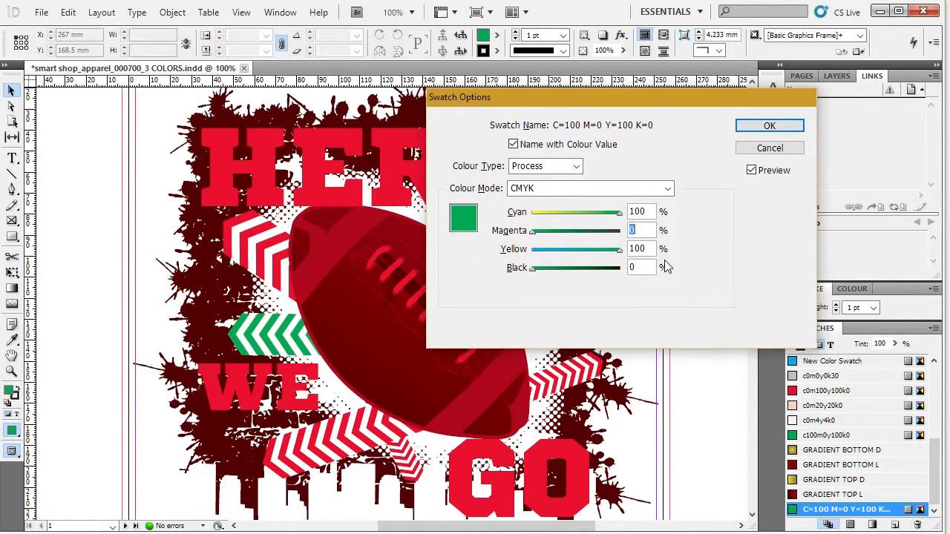
pyautogui.press('Tab')
pyautogui.write('0')
pyautogui.press('Tab')
pyautogui.write('50')
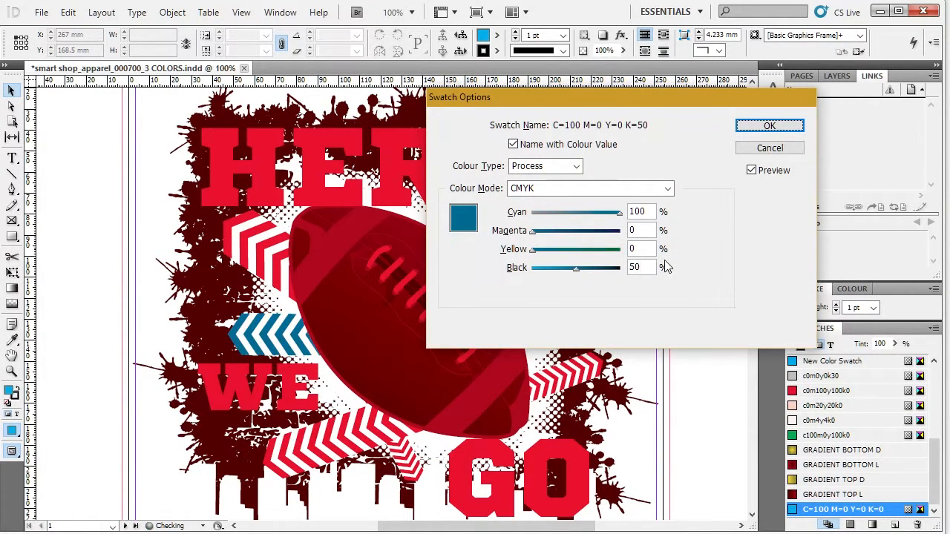
pyautogui.press('Return')
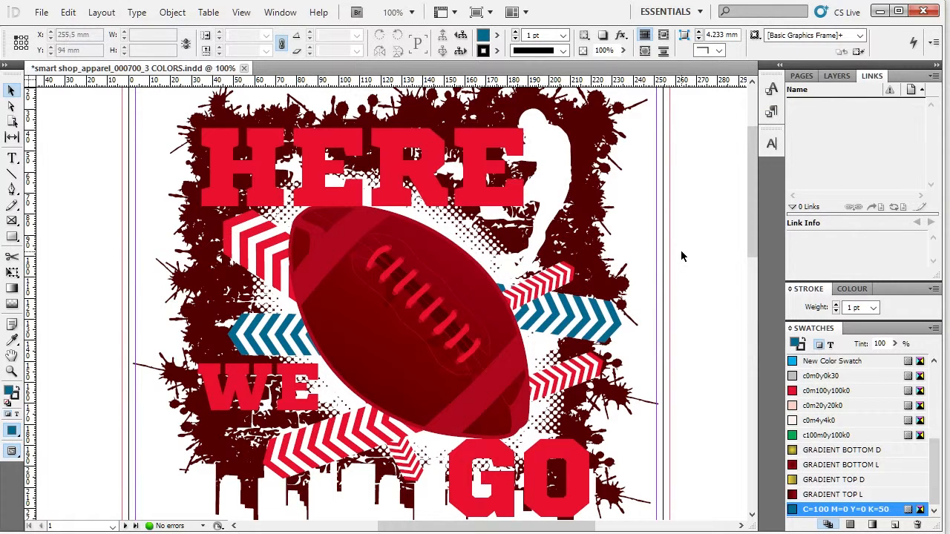
pyautogui.scroll(-2, 680, 260)
pyautogui.scroll(4, 681, 263)
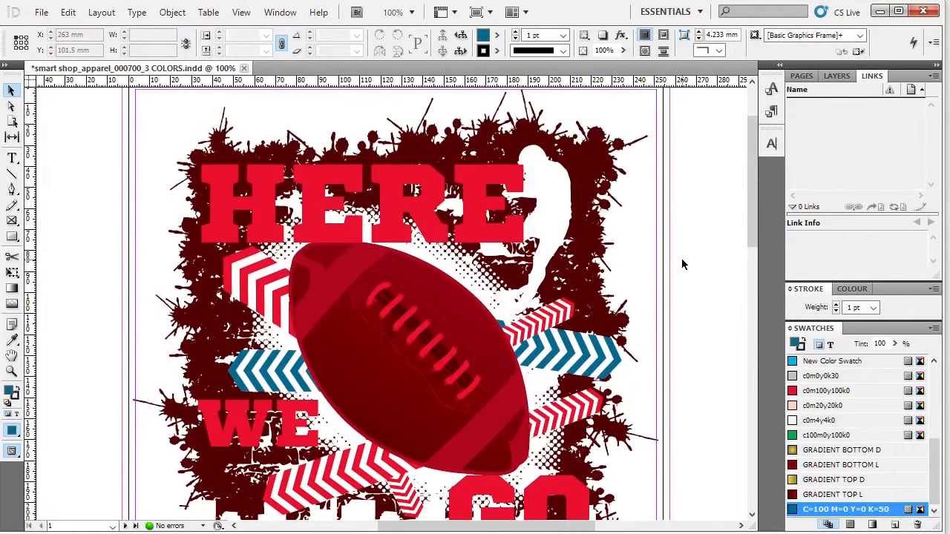
pyautogui.click(262, 168)
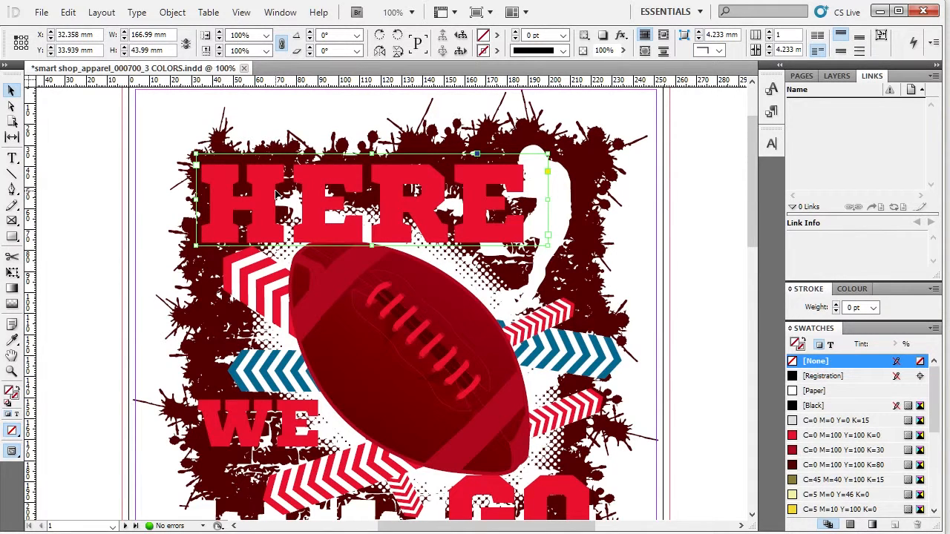
pyautogui.click(96, 188)
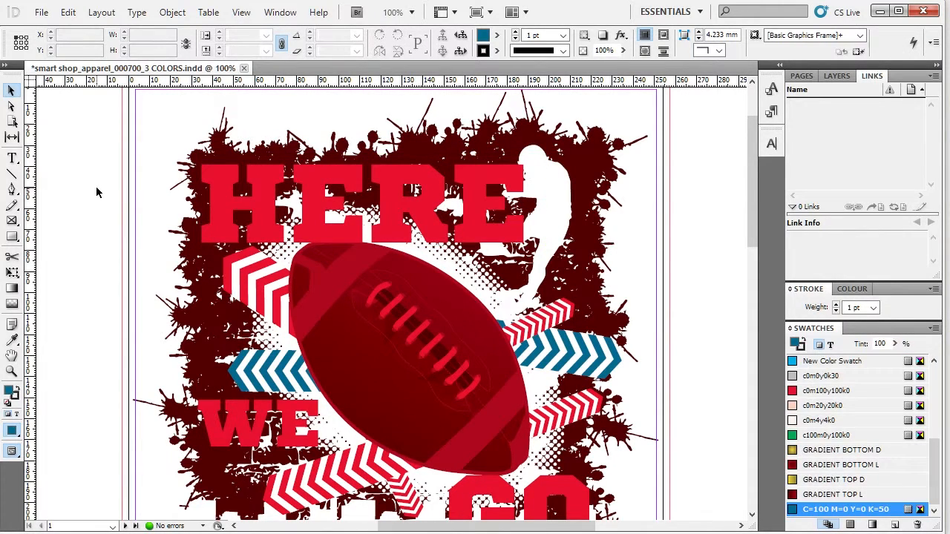
pyautogui.click(13, 159)
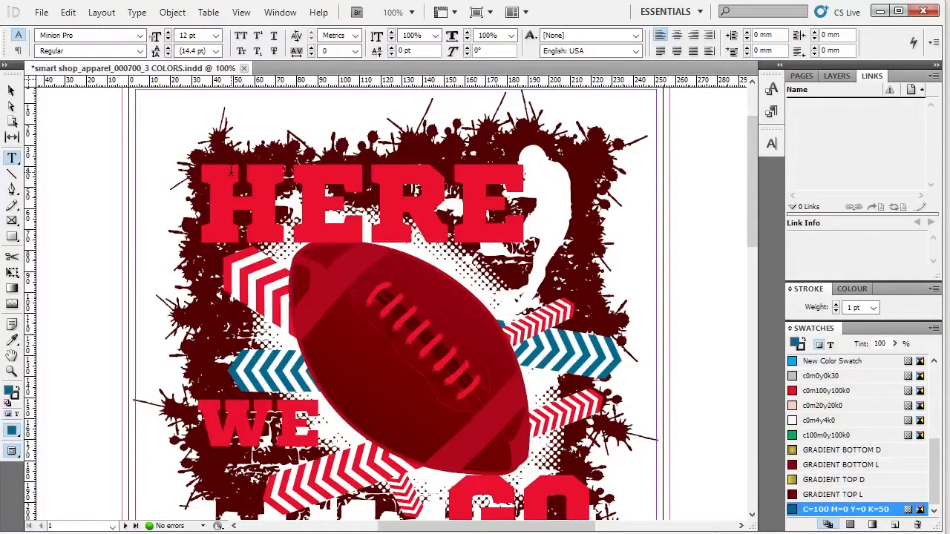
pyautogui.click(11, 90)
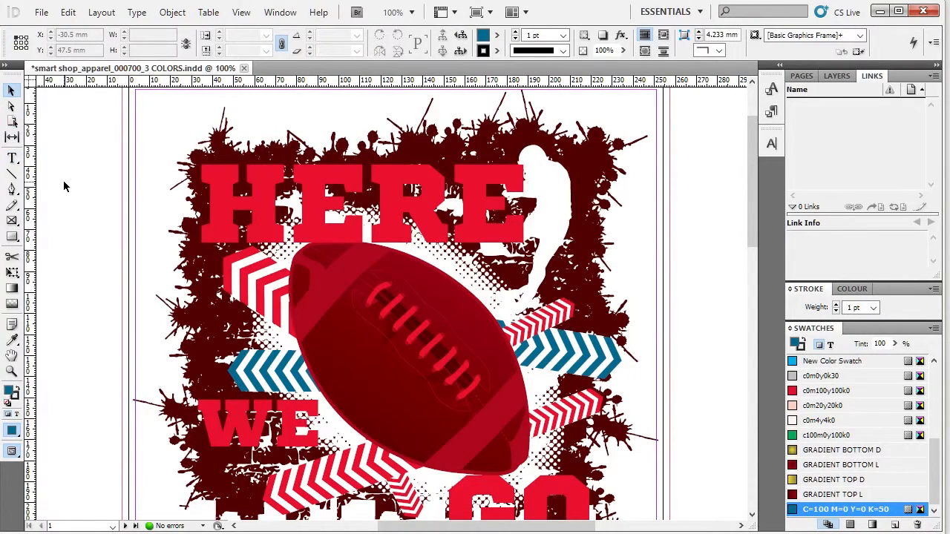
pyautogui.press('t')
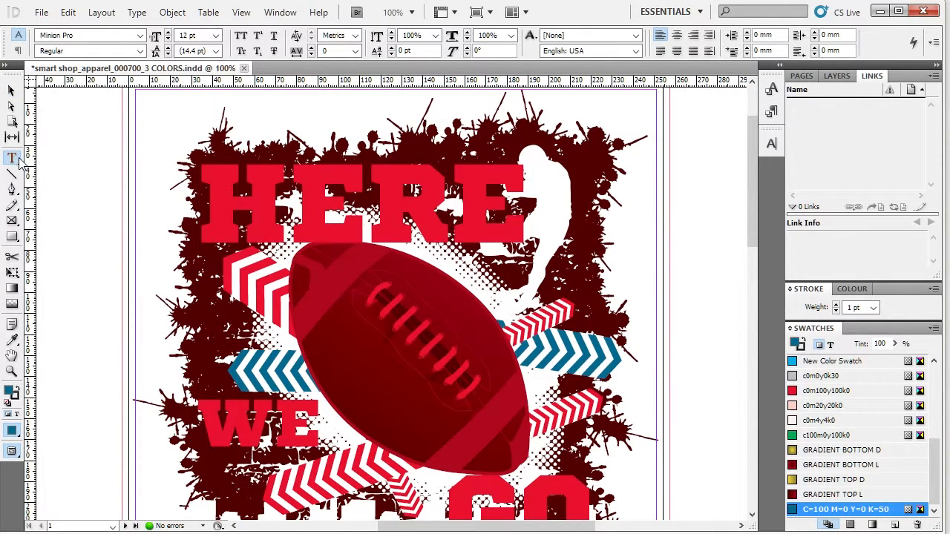
pyautogui.click(11, 90)
pyautogui.click(220, 195)
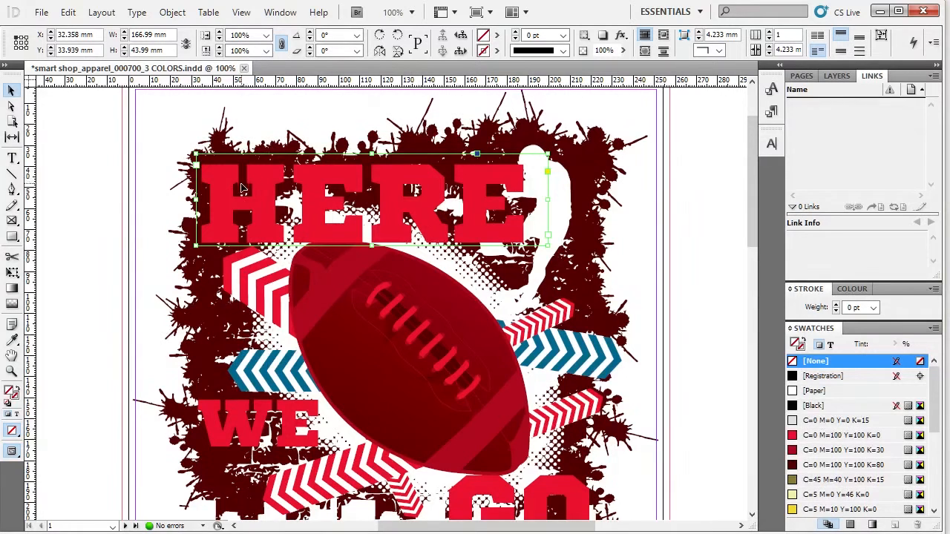
pyautogui.doubleClick(269, 200)
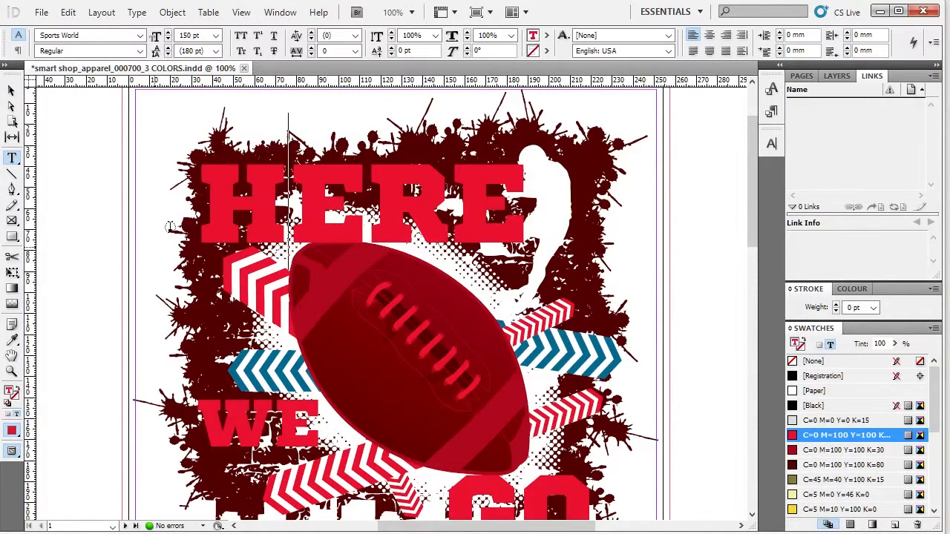
pyautogui.moveTo(191, 210); pyautogui.dragTo(672, 222)
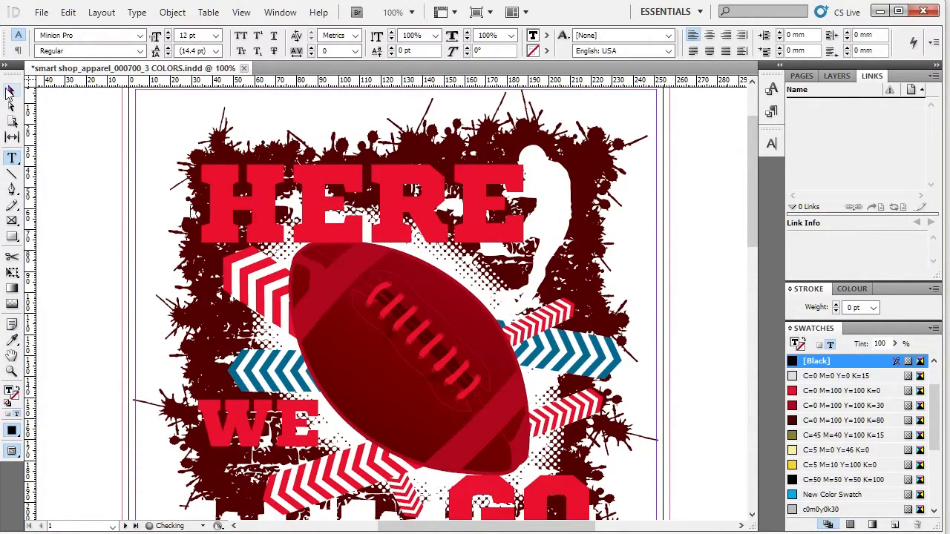
pyautogui.click(11, 90)
pyautogui.press('Delete')
# Replace the HERE headline text with "smart" and widen its text frame to about 218 mm so that the word fits
pyautogui.doubleClick(300, 208)
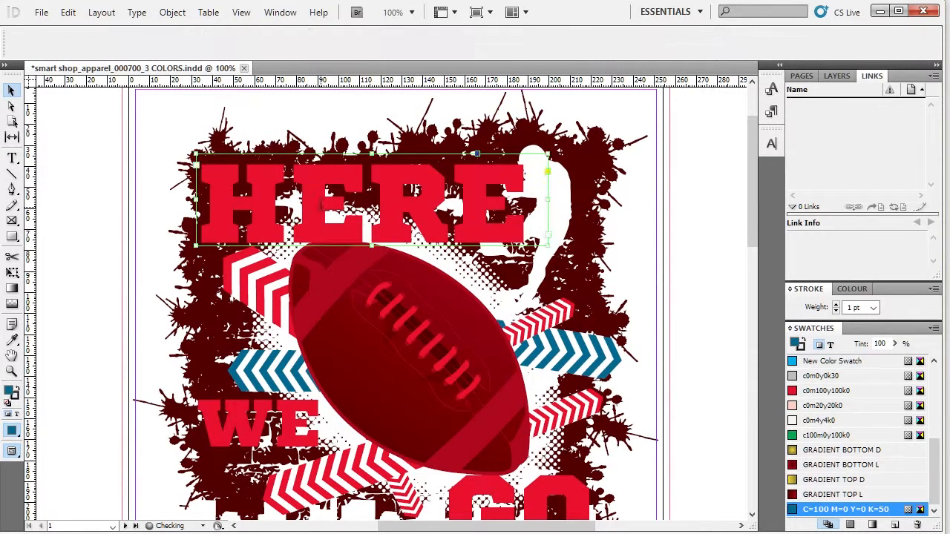
pyautogui.doubleClick(228, 210)
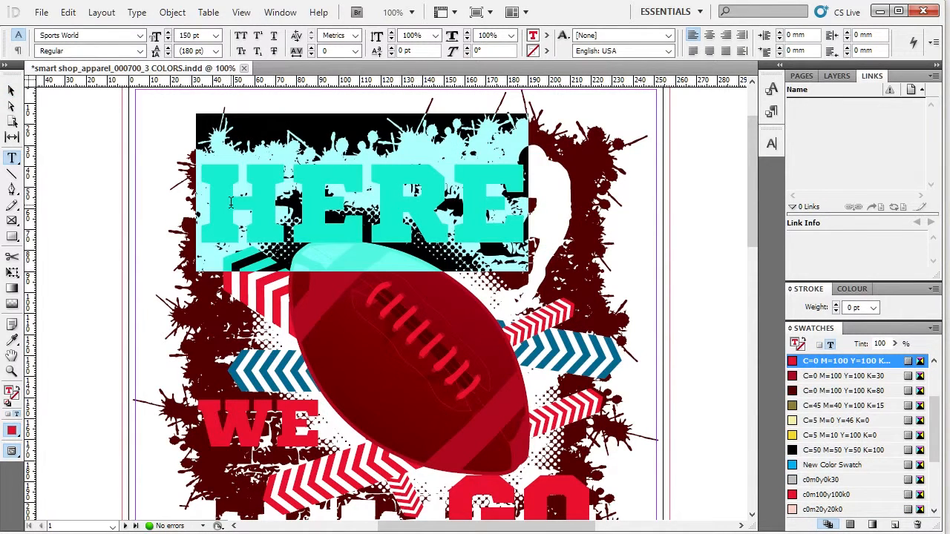
pyautogui.write('smar')
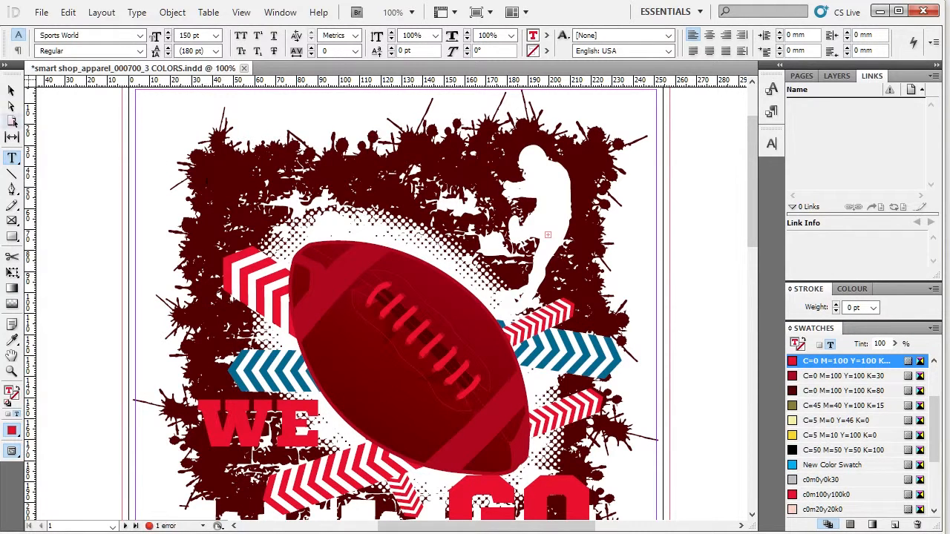
pyautogui.click(11, 89)
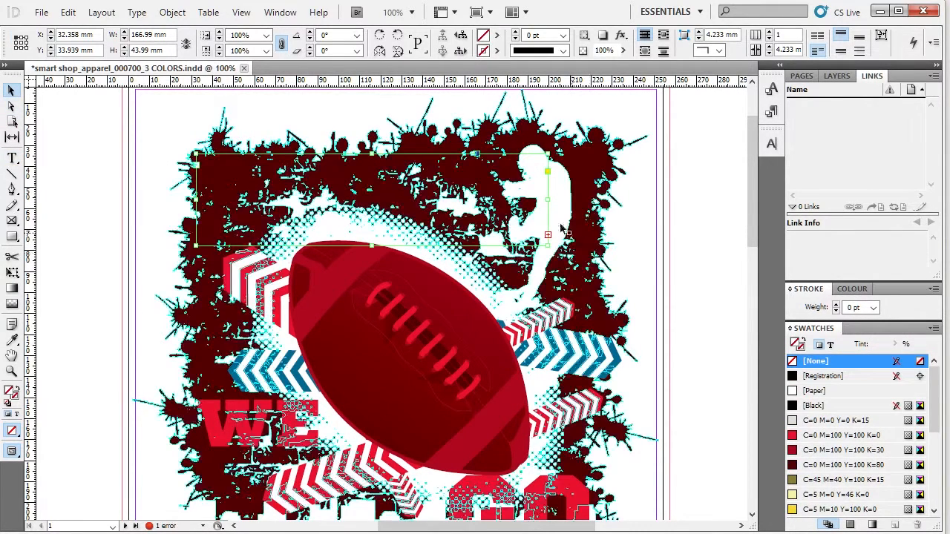
pyautogui.moveTo(549, 200); pyautogui.dragTo(657, 195)
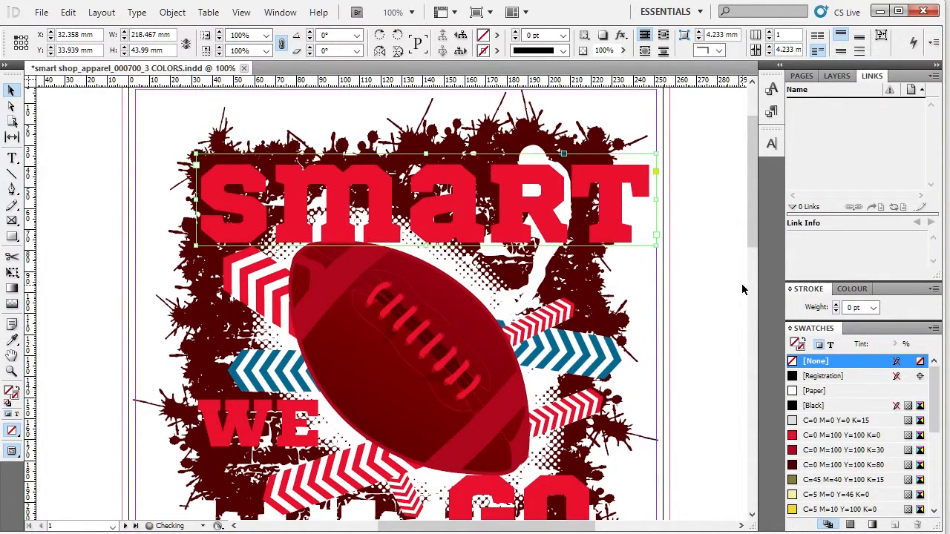
pyautogui.click(694, 357)
pyautogui.click(607, 215)
pyautogui.keyDown('shift'); pyautogui.click(312, 445); pyautogui.keyUp('shift')
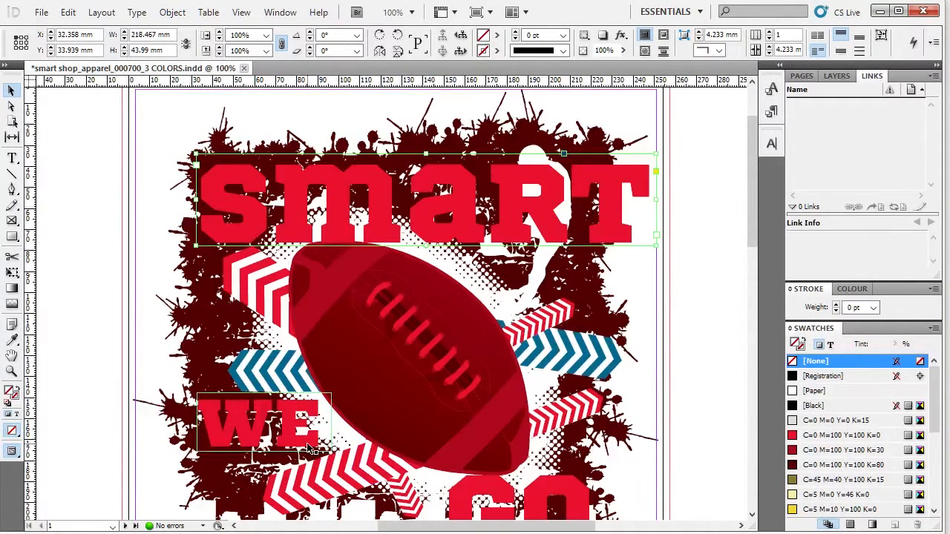
pyautogui.keyDown('shift'); pyautogui.click(575, 499); pyautogui.keyUp('shift')
pyautogui.click(684, 321)
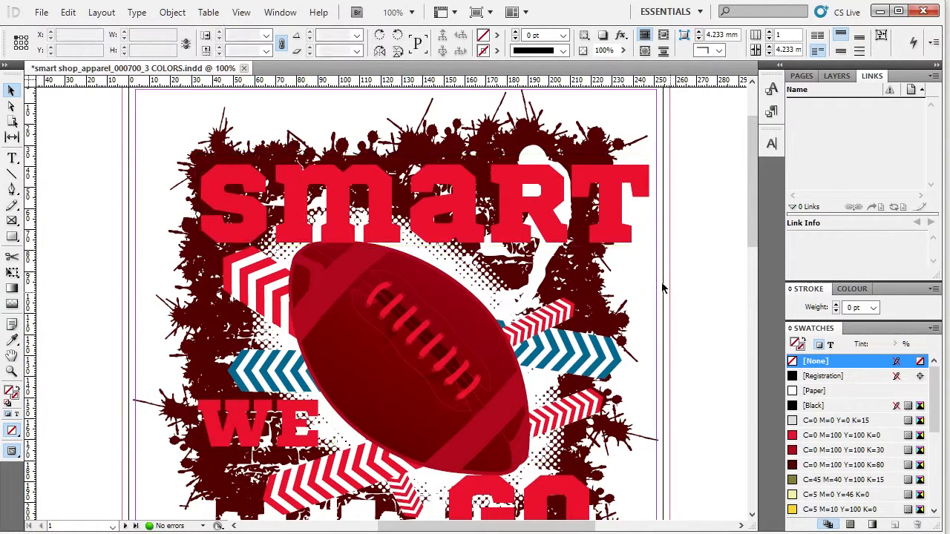
# Fill the "smart" text frame itself with the C=100 M=0 Y=0 K=50 swatch
pyautogui.click(431, 215)
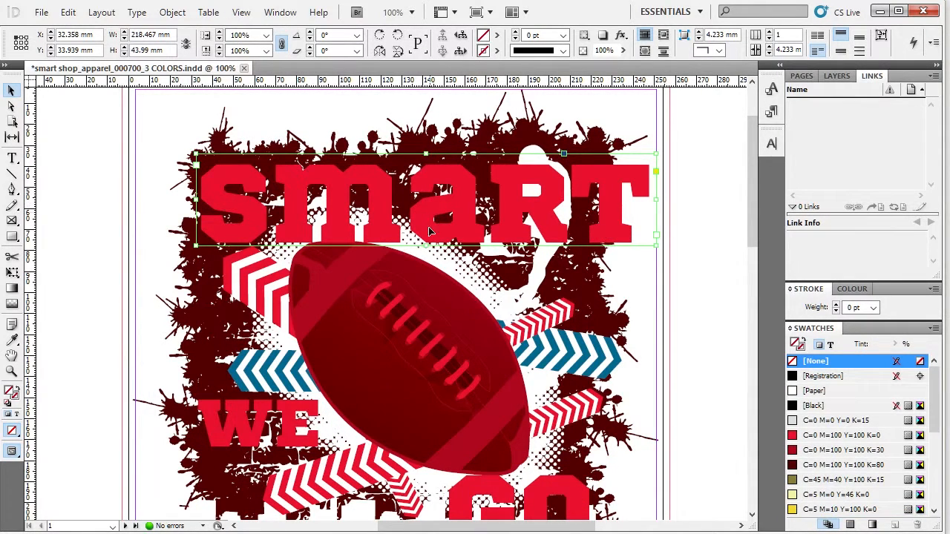
pyautogui.scroll(-3, 848, 473)
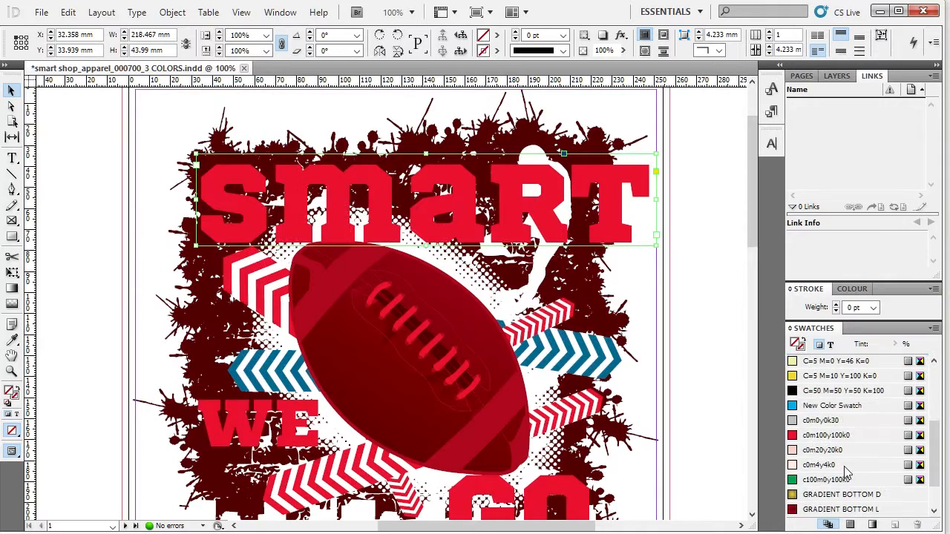
pyautogui.scroll(-1, 853, 442)
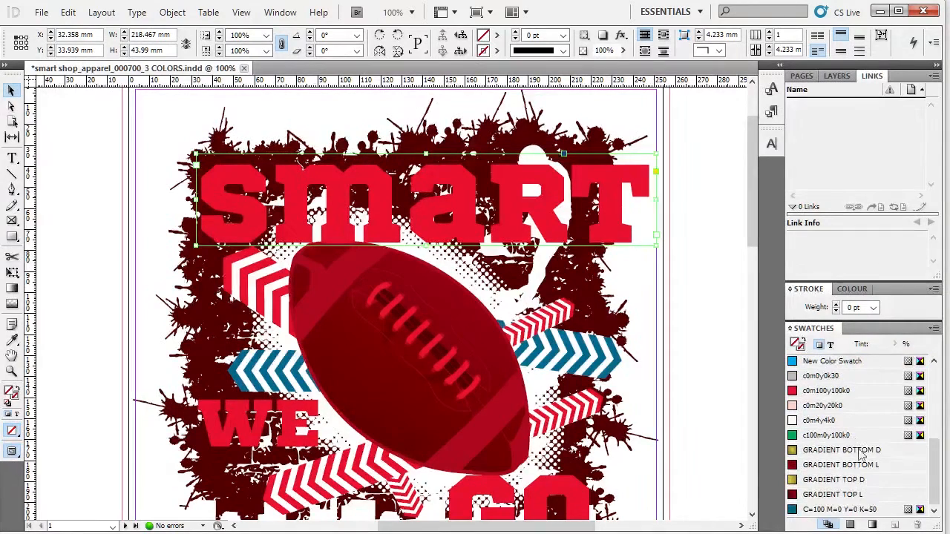
pyautogui.click(854, 509)
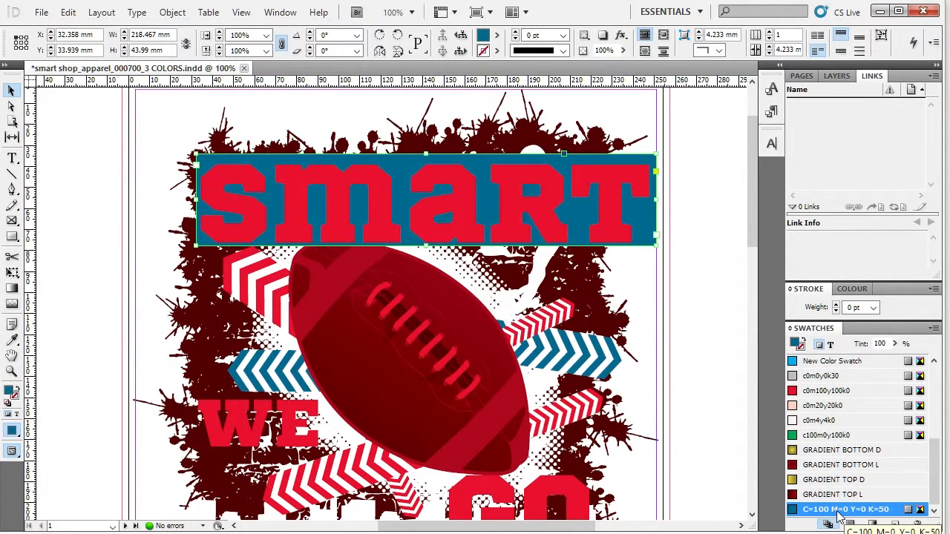
# Undo the last fill on the "smart" text frame and keep the frame selected
pyautogui.hotkey('ctrl', 'z')
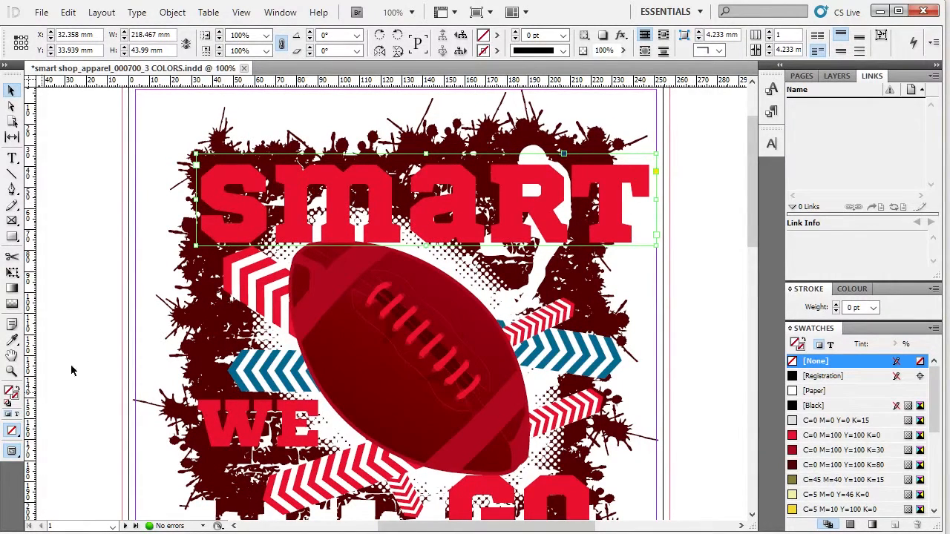
pyautogui.doubleClick(247, 176)
pyautogui.moveTo(197, 197); pyautogui.dragTo(652, 196)
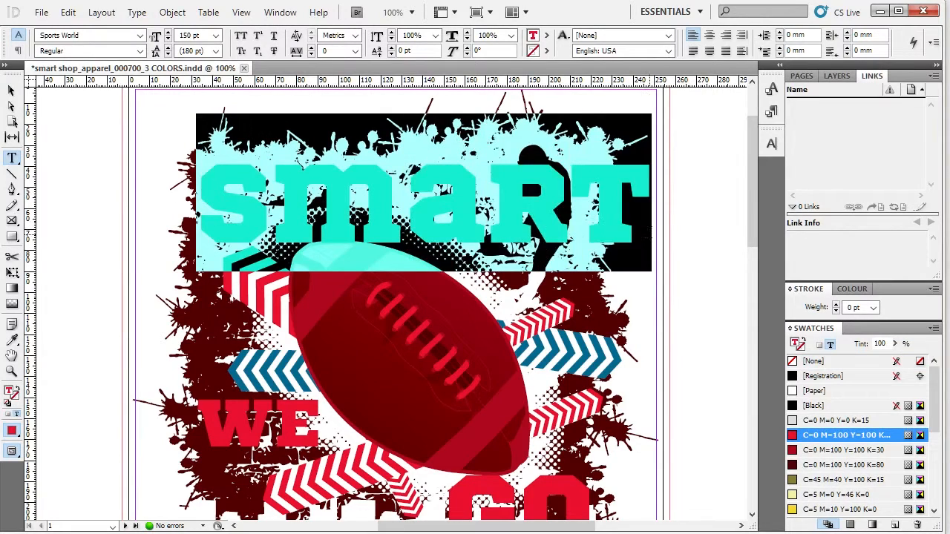
pyautogui.click(12, 90)
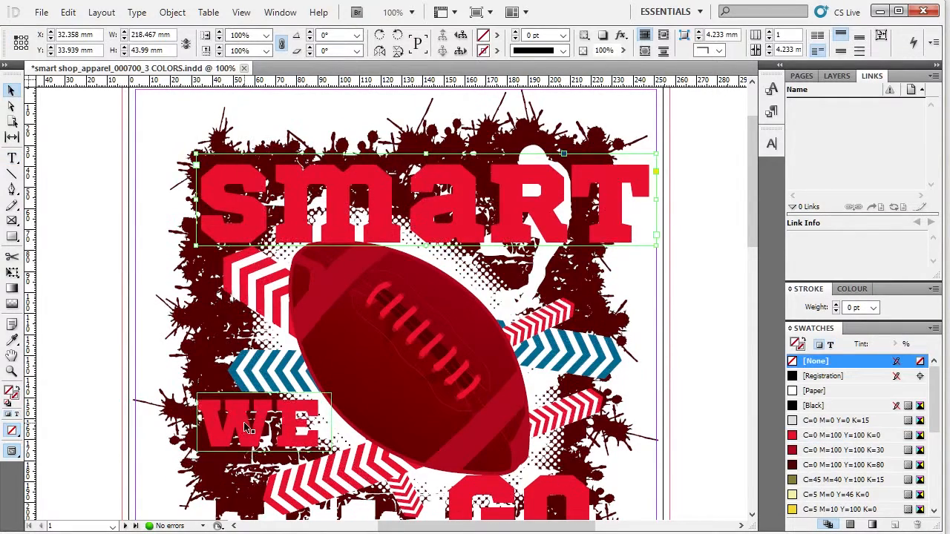
# Try filling the text of the "smart", WE and GO frames with the C=100 M=0 Y=0 K=50 swatch, and undo it
pyautogui.keyDown('shift'); pyautogui.click(542, 482); pyautogui.keyUp('shift')
pyautogui.scroll(-1, 542, 482)
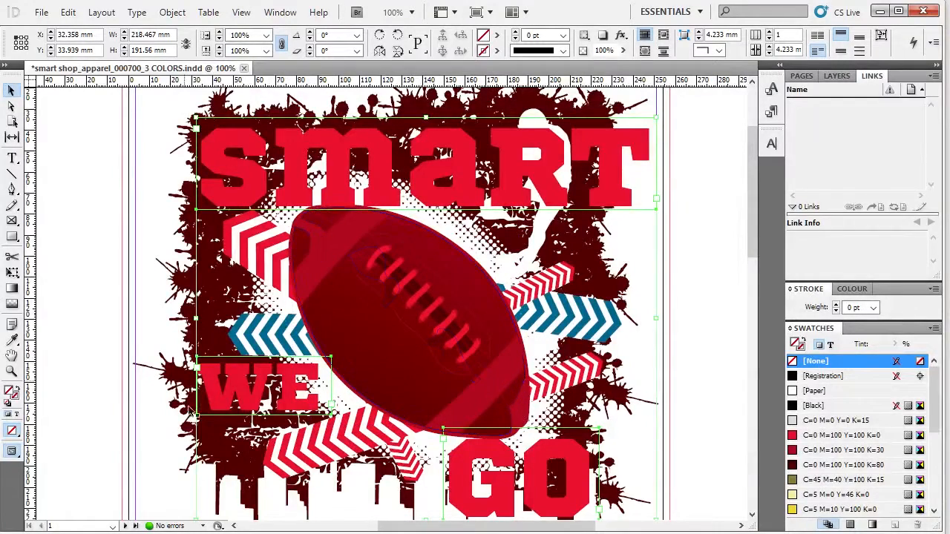
pyautogui.click(16, 417)
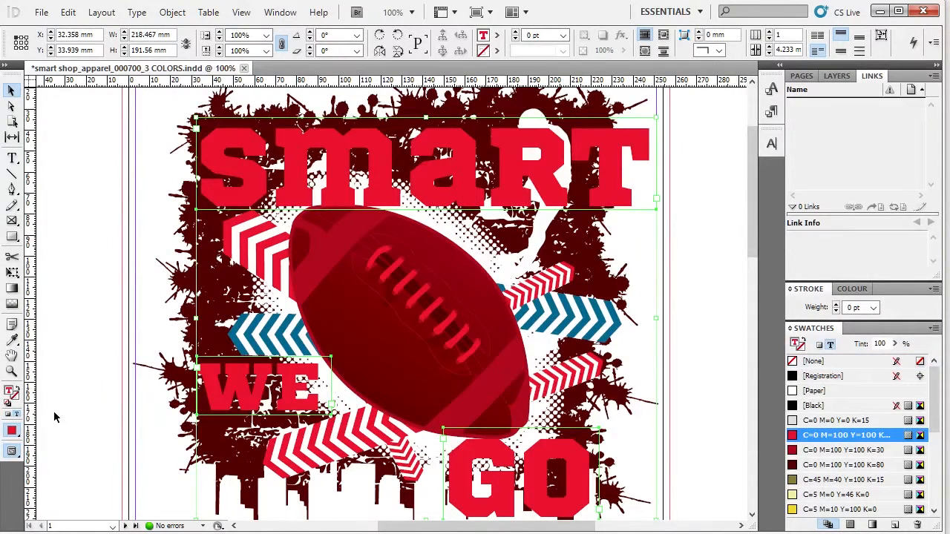
pyautogui.scroll(-5, 878, 448)
pyautogui.click(858, 509)
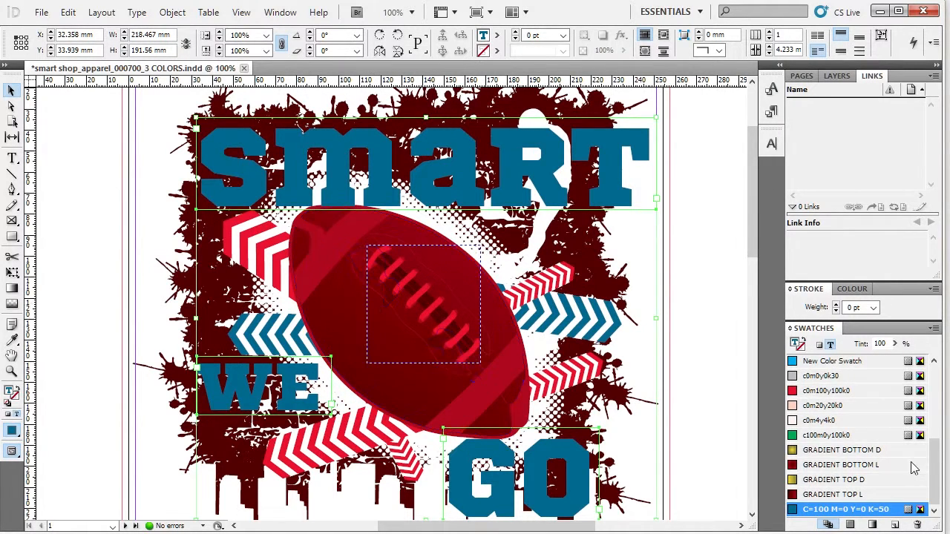
pyautogui.hotkey('ctrl', 'z')
pyautogui.click(713, 417)
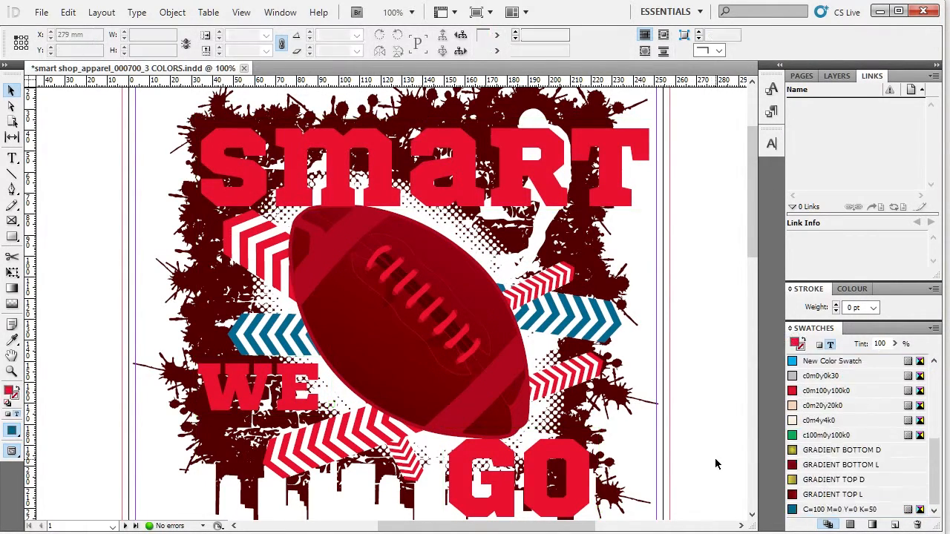
# Select the "smart" headline frame and open its Character settings
pyautogui.scroll(2, 725, 450)
pyautogui.click(642, 276)
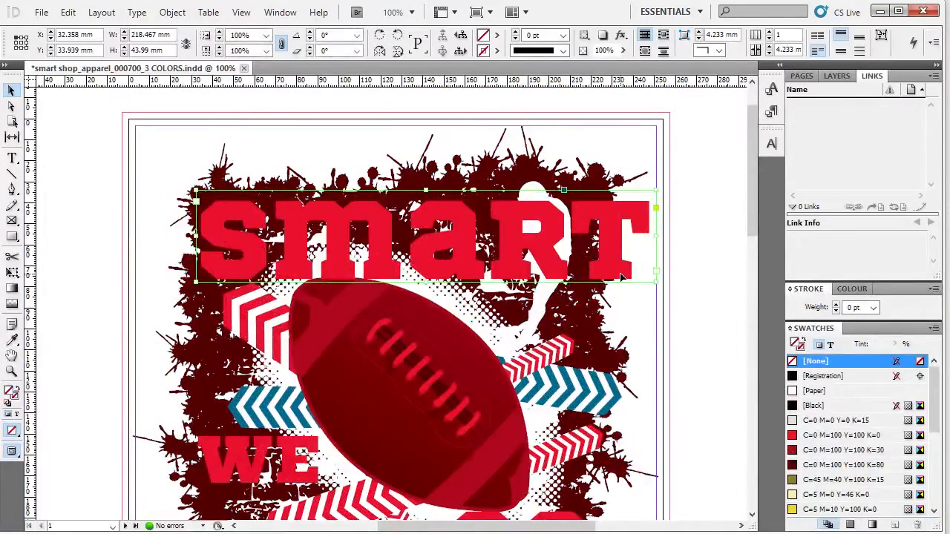
pyautogui.doubleClick(642, 276)
pyautogui.moveTo(642, 276); pyautogui.dragTo(43, 245)
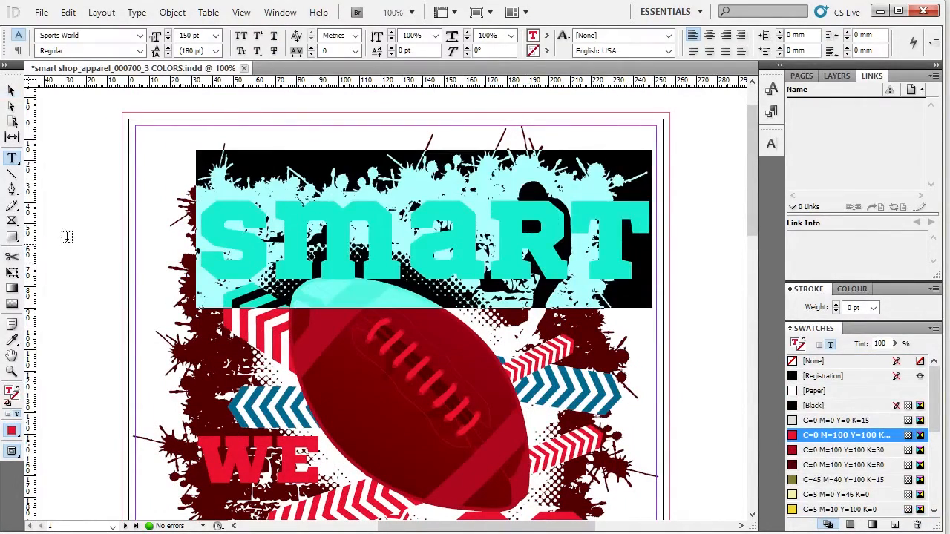
pyautogui.click(12, 90)
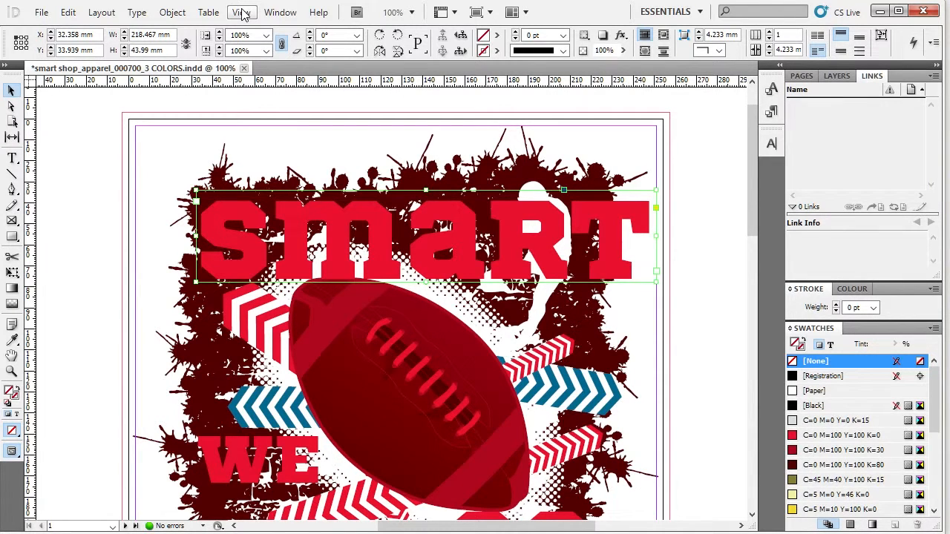
pyautogui.click(267, 13)
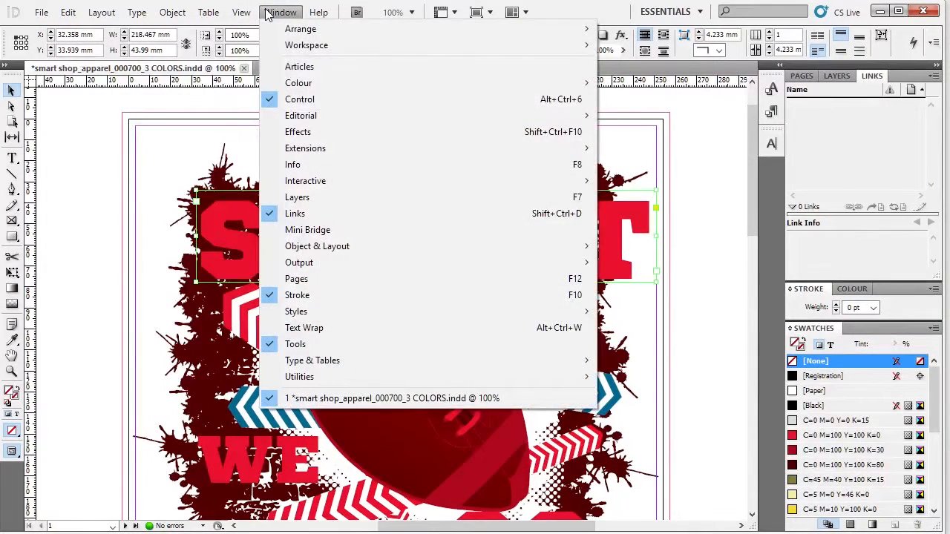
pyautogui.moveTo(434, 361)
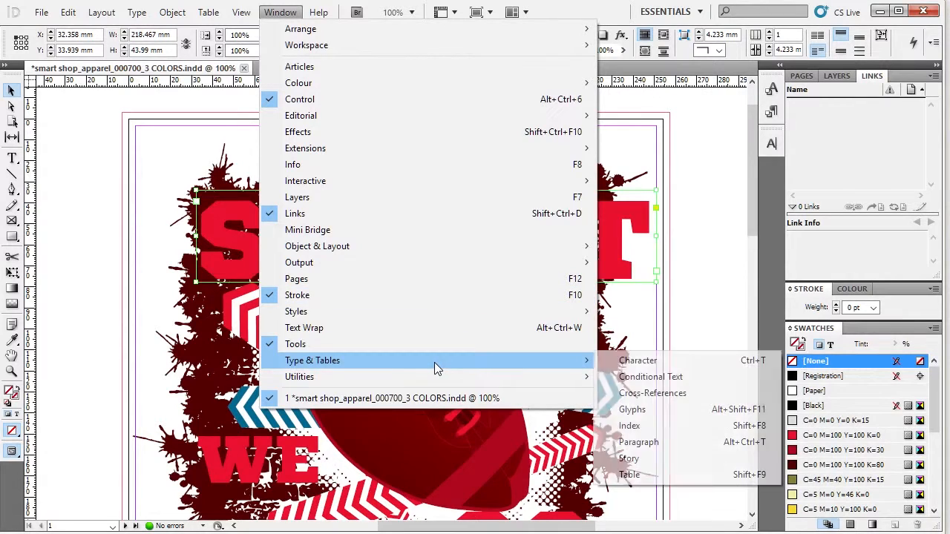
pyautogui.click(707, 365)
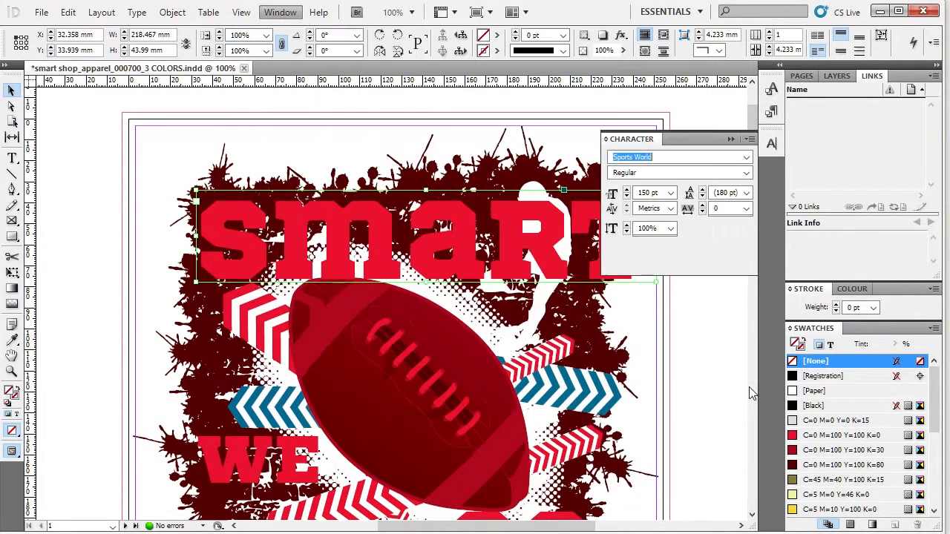
pyautogui.click(770, 146)
pyautogui.click(769, 147)
pyautogui.click(770, 146)
pyautogui.click(769, 147)
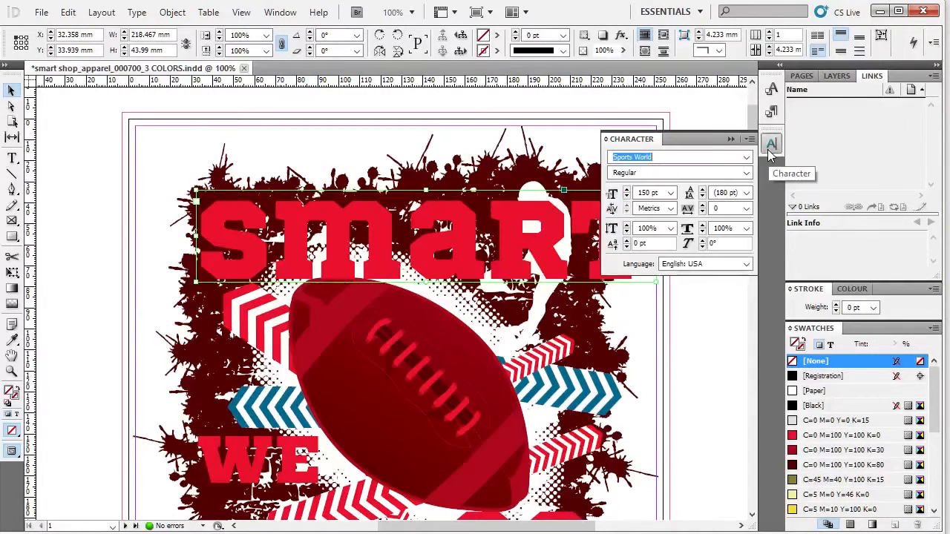
# Format all the text in the "smart" headline as All Caps
pyautogui.click(715, 364)
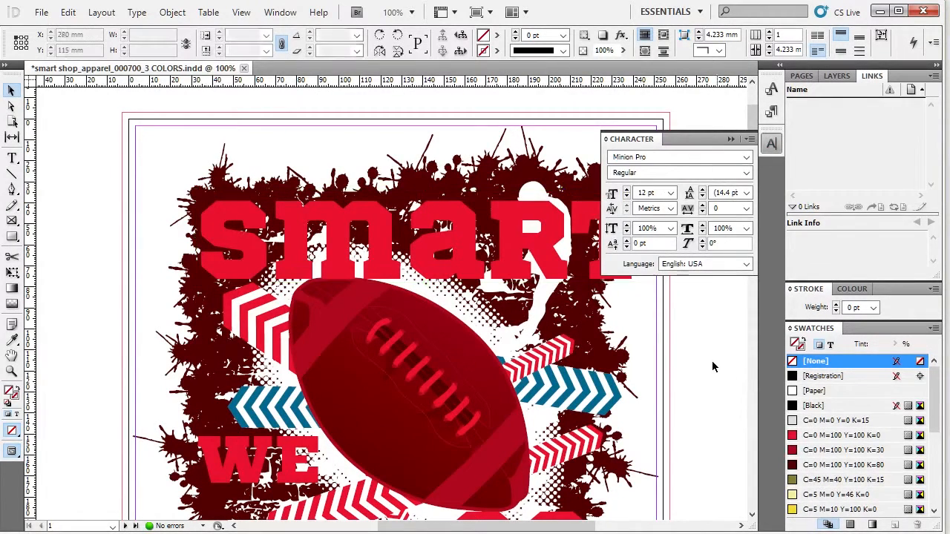
pyautogui.click(544, 269)
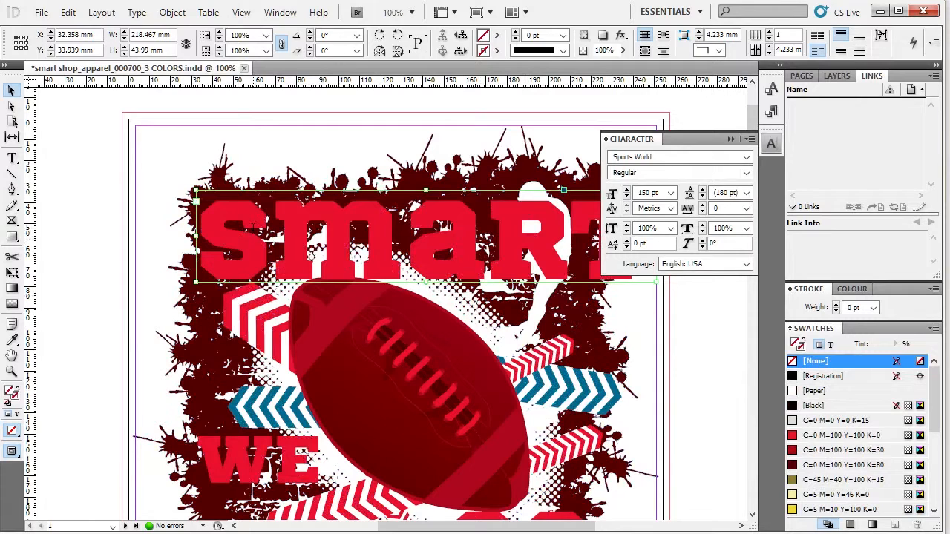
pyautogui.doubleClick(253, 227)
pyautogui.moveTo(199, 249); pyautogui.dragTo(708, 291)
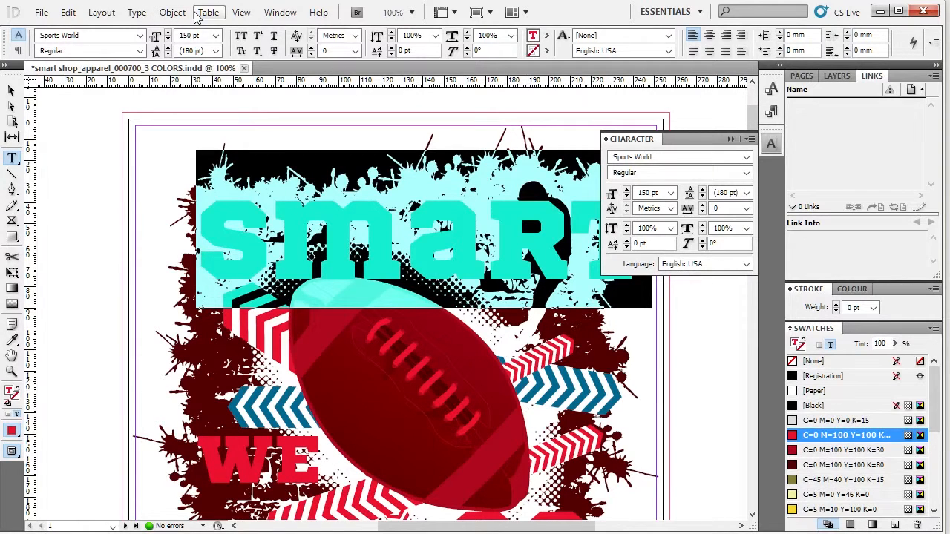
pyautogui.click(241, 37)
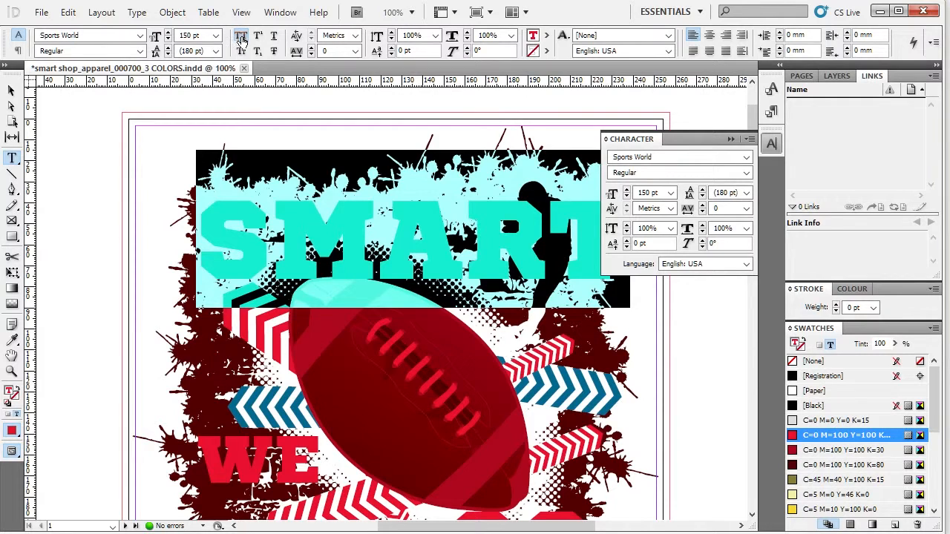
pyautogui.click(11, 90)
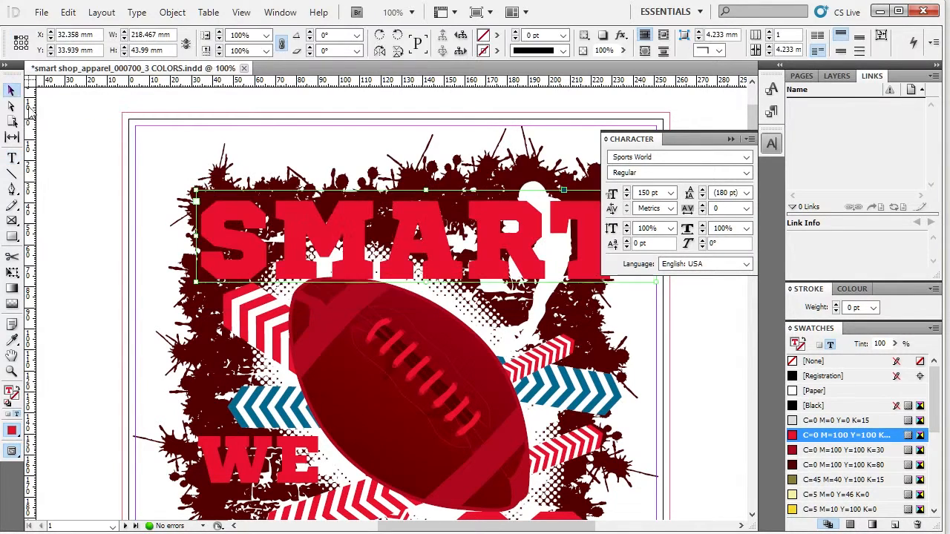
# Convert all the headline text to UPPERCASE with Change Case
pyautogui.click(772, 146)
pyautogui.click(772, 146)
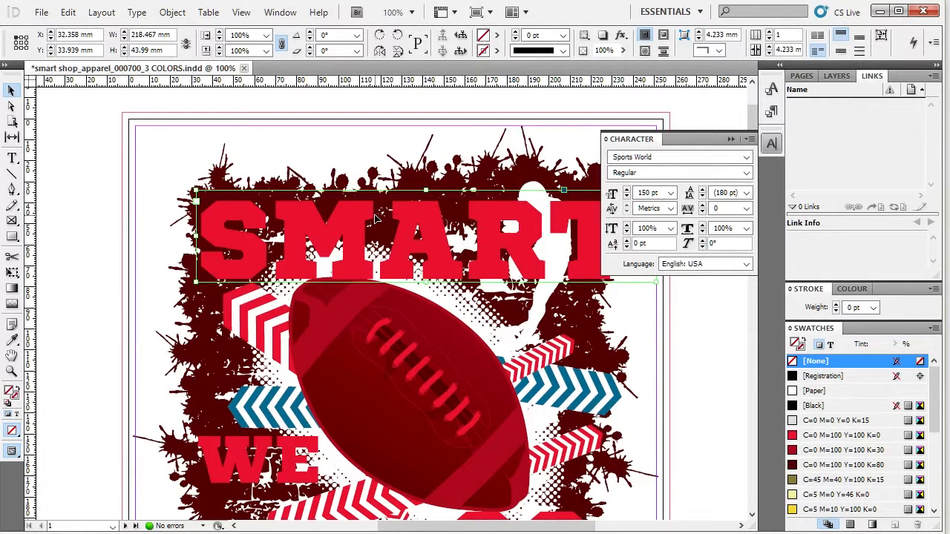
pyautogui.doubleClick(376, 219)
pyautogui.hotkey('ctrl', 'a')
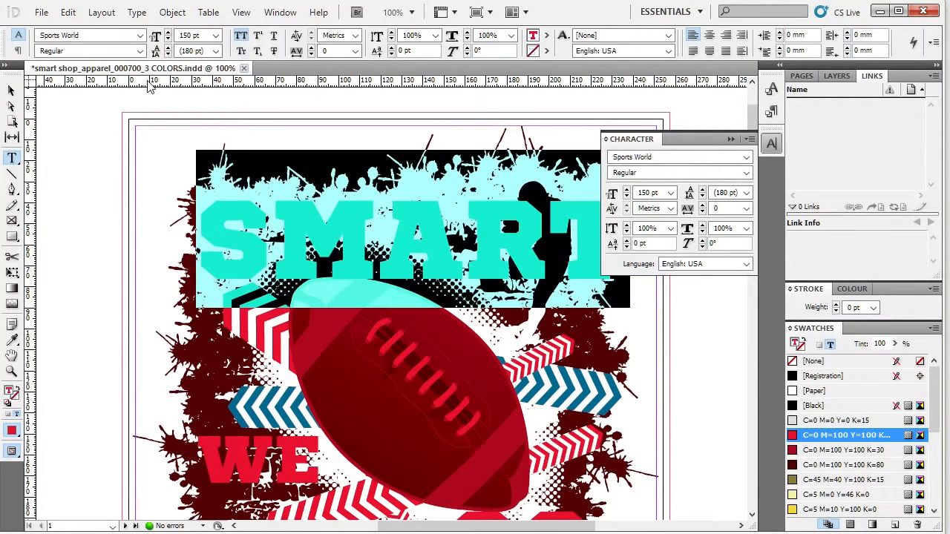
pyautogui.click(136, 13)
pyautogui.moveTo(183, 232)
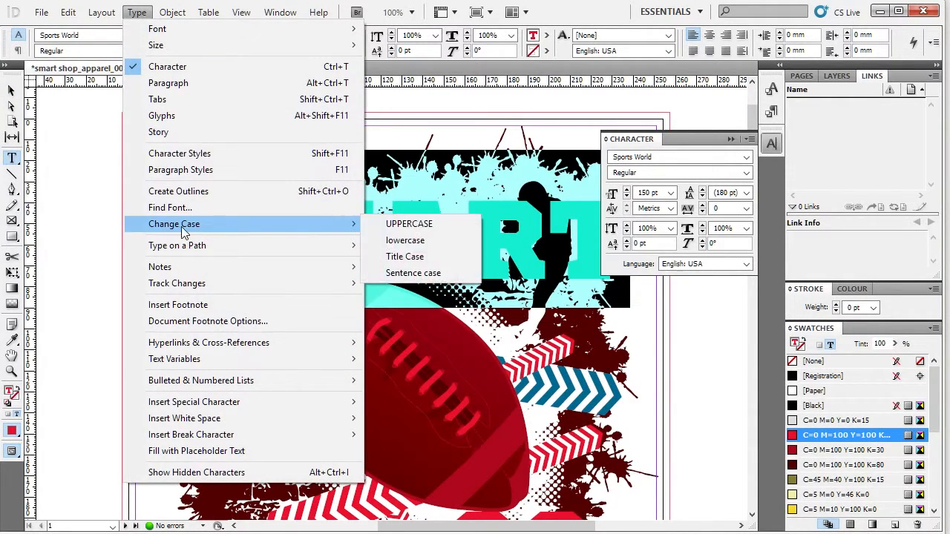
pyautogui.click(409, 224)
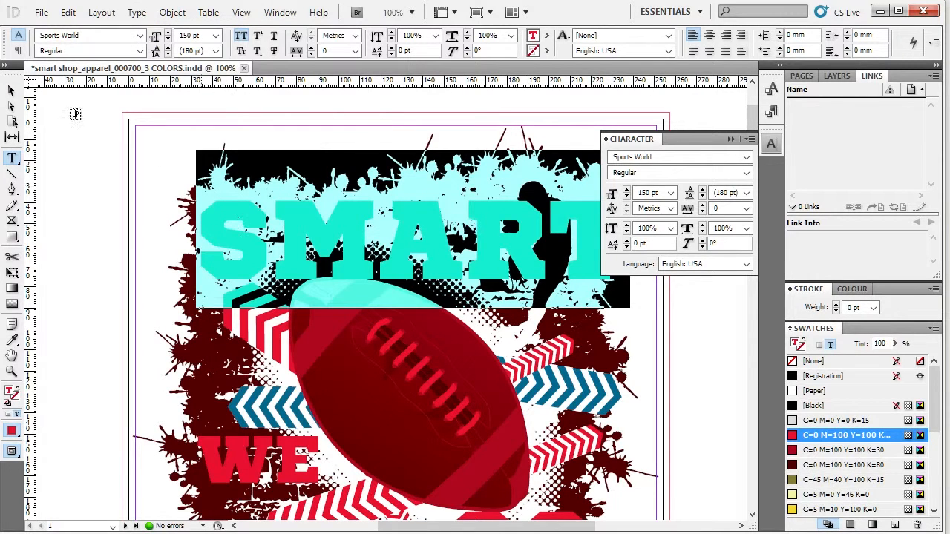
pyautogui.click(11, 89)
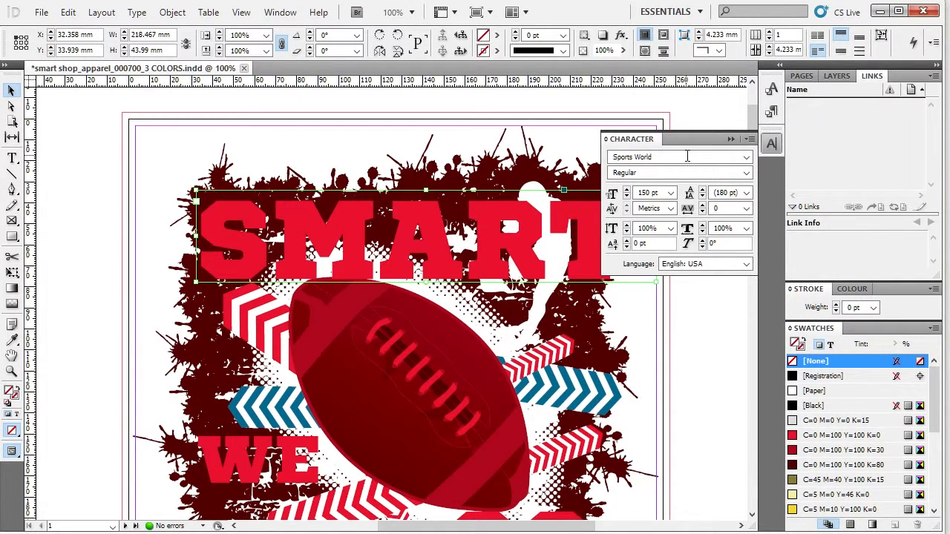
# Set the SMART headline's font to Trebuchet MS Bold
pyautogui.click(746, 158)
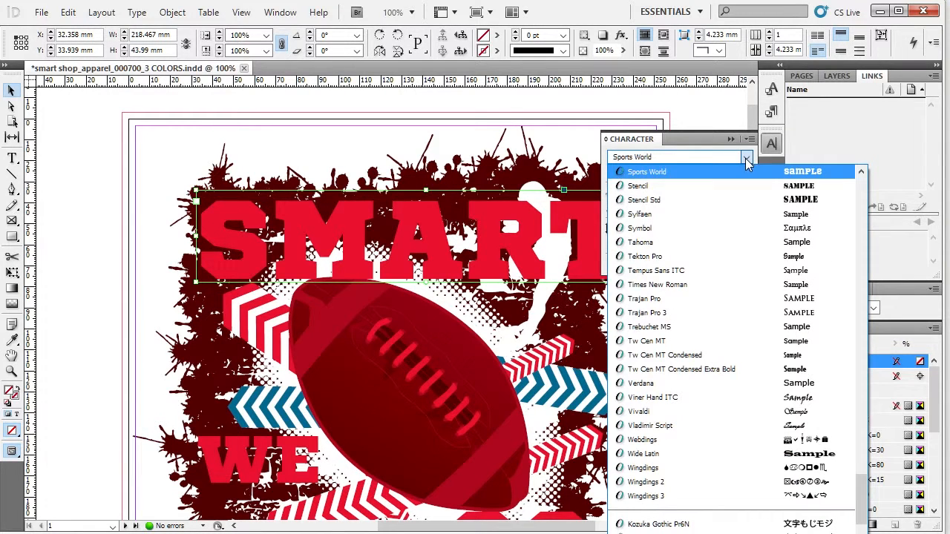
pyautogui.click(710, 327)
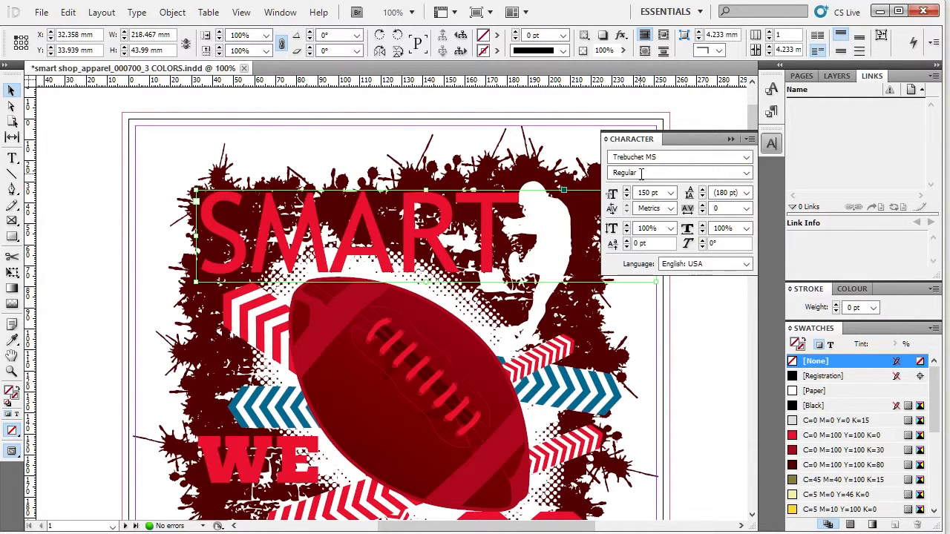
pyautogui.click(746, 173)
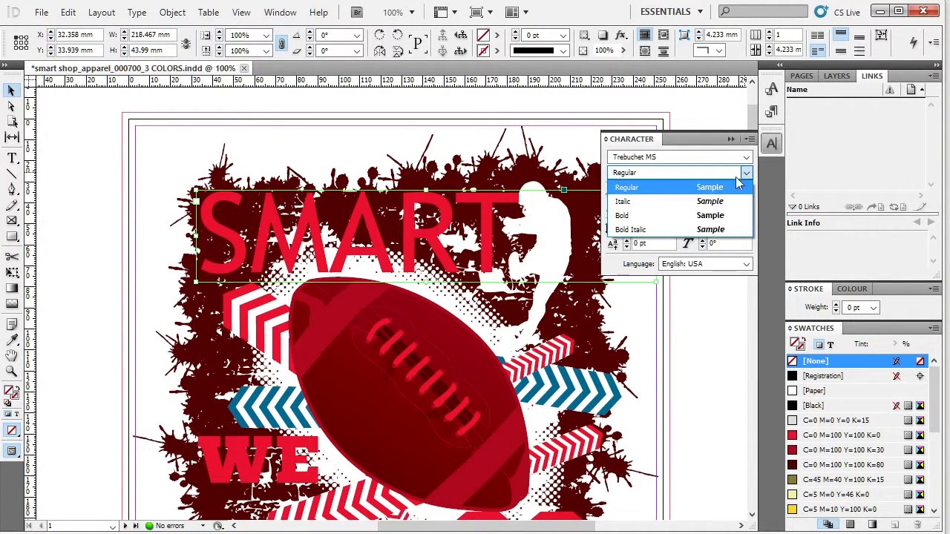
pyautogui.click(688, 219)
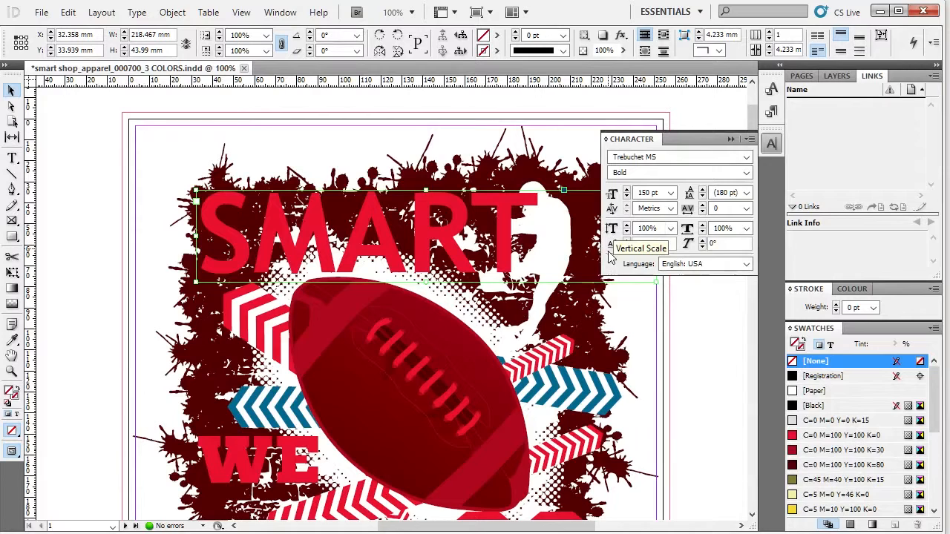
# Set the SMART headline's font size to 160 pt and its tracking to 50
pyautogui.click(627, 190)
pyautogui.click(627, 198)
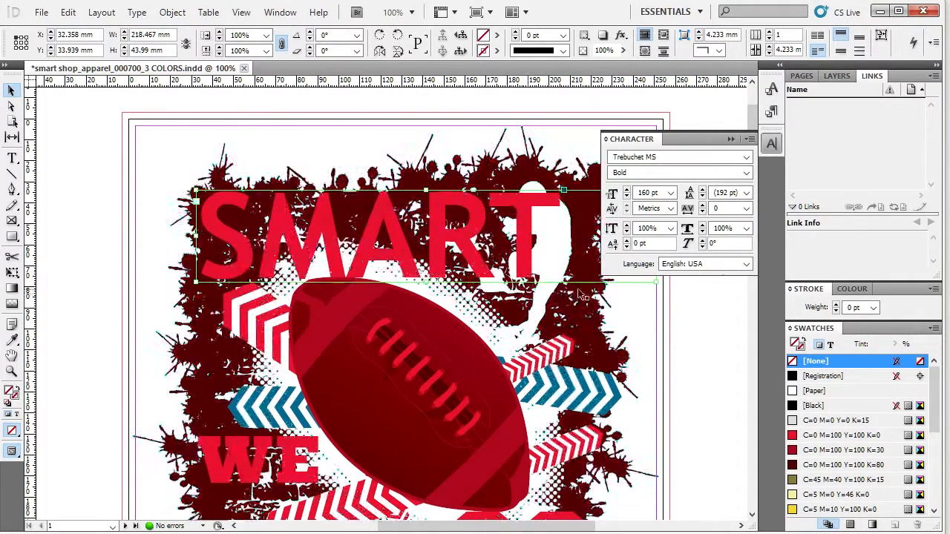
pyautogui.click(702, 206)
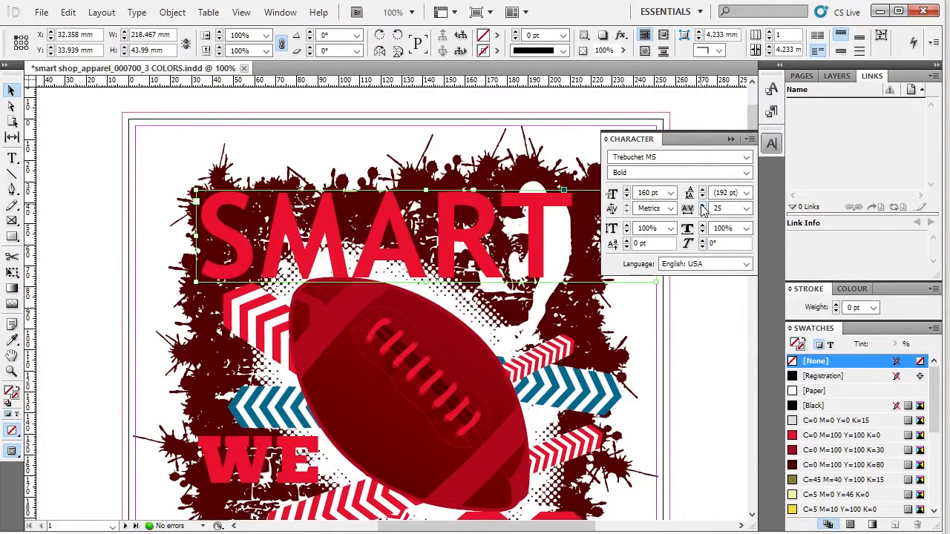
pyautogui.click(702, 206)
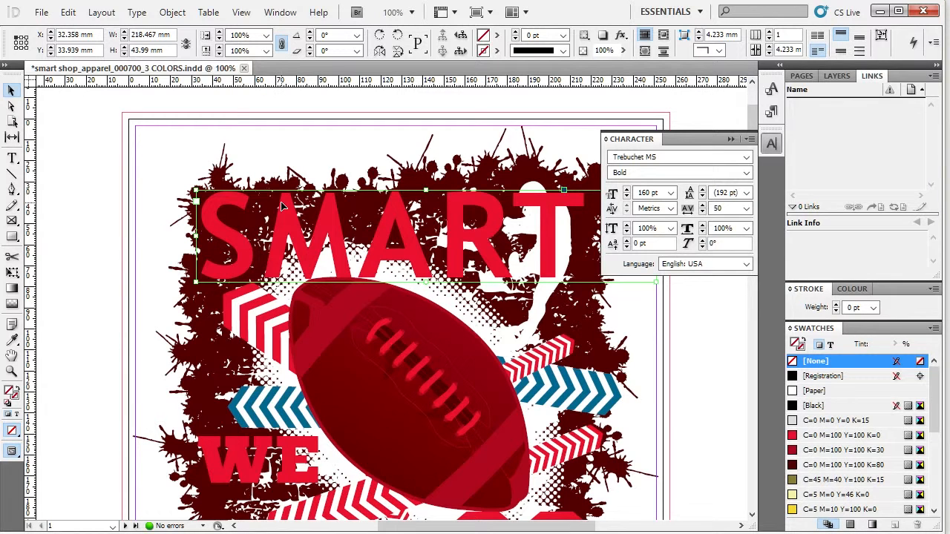
# Try a 120% vertical scale on the SMART headline, and settle on 110% horizontal and 100% vertical scale
pyautogui.click(627, 225)
pyautogui.click(627, 226)
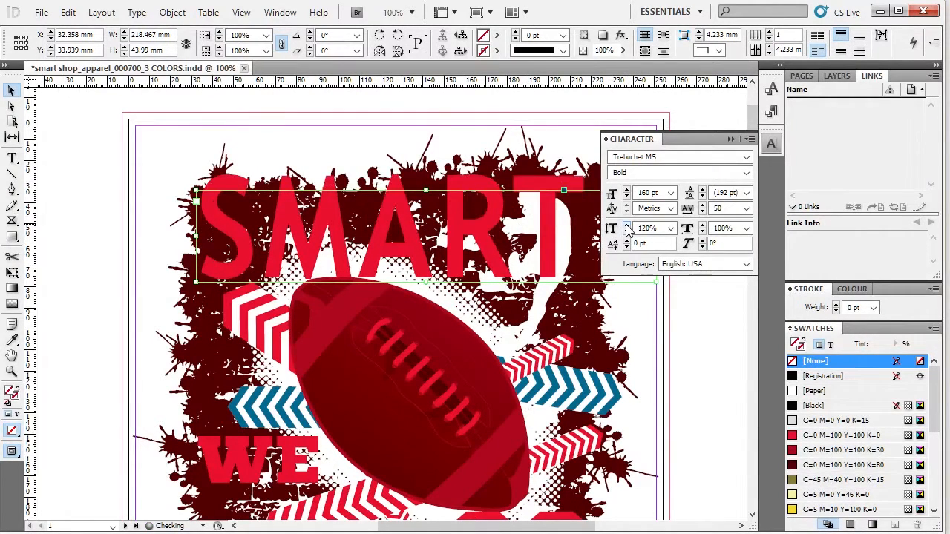
pyautogui.click(702, 224)
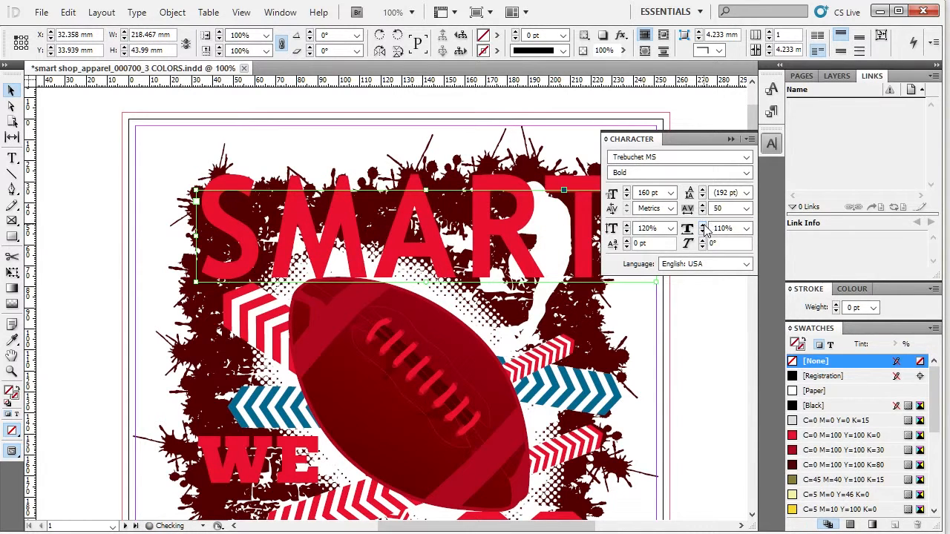
pyautogui.click(702, 232)
pyautogui.press('Return')
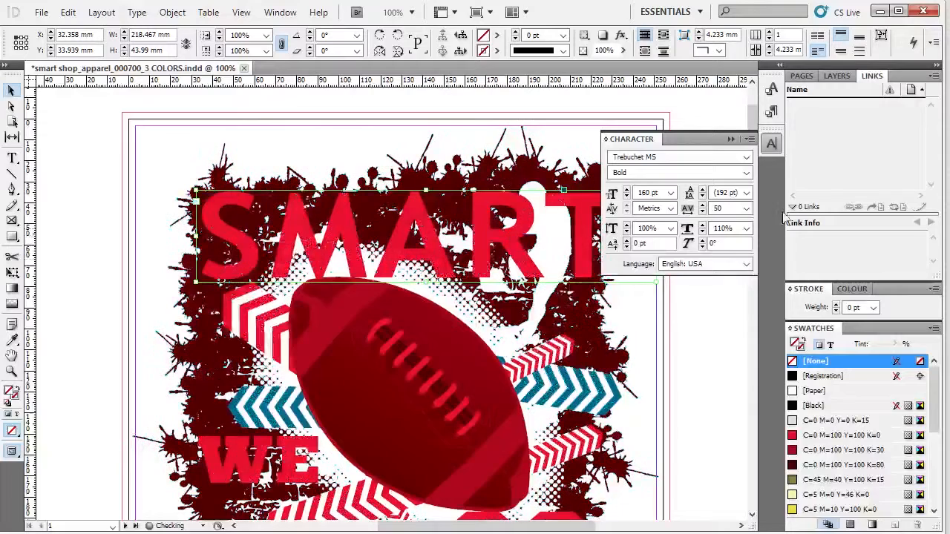
pyautogui.click(772, 144)
pyautogui.click(689, 267)
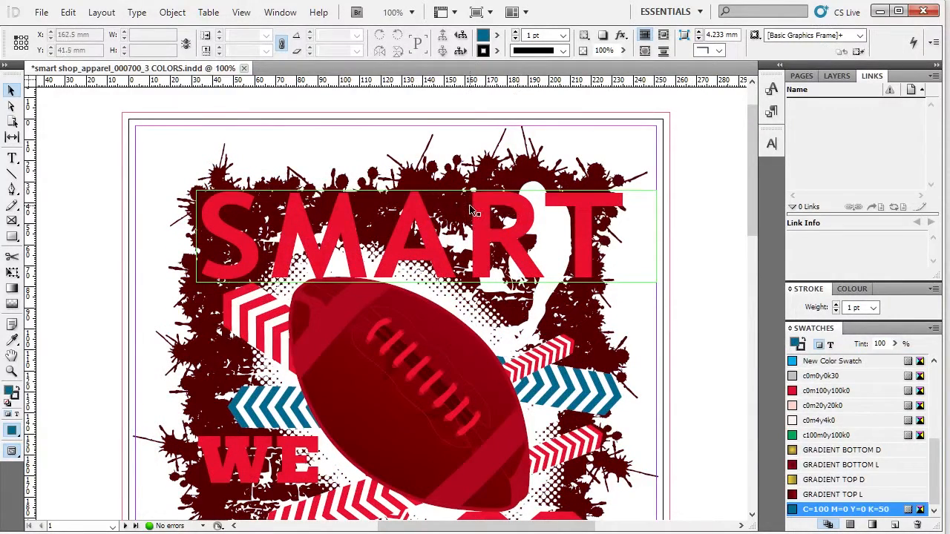
pyautogui.click(473, 212)
pyautogui.click(687, 265)
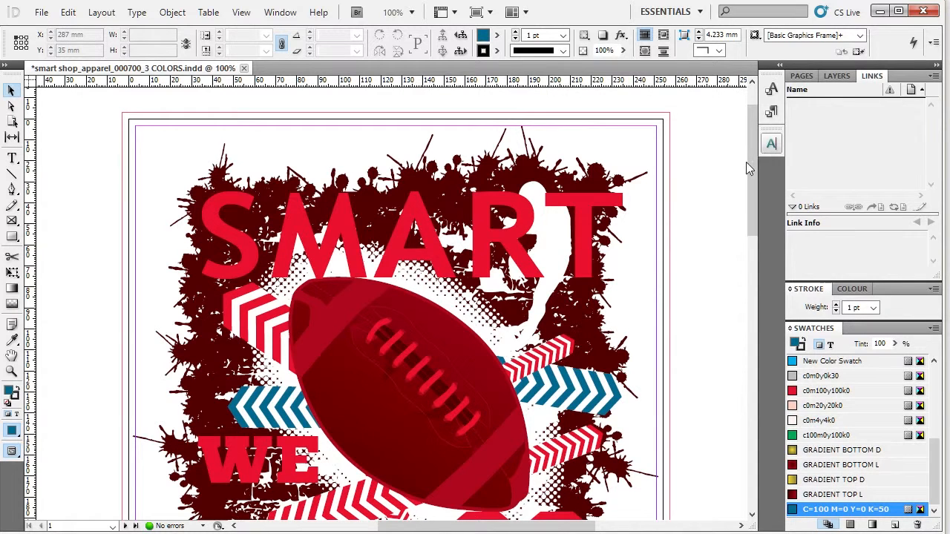
pyautogui.click(565, 238)
pyautogui.click(683, 238)
# Select the SMART, WE and GO text frames together and convert their text to outlines
pyautogui.click(256, 249)
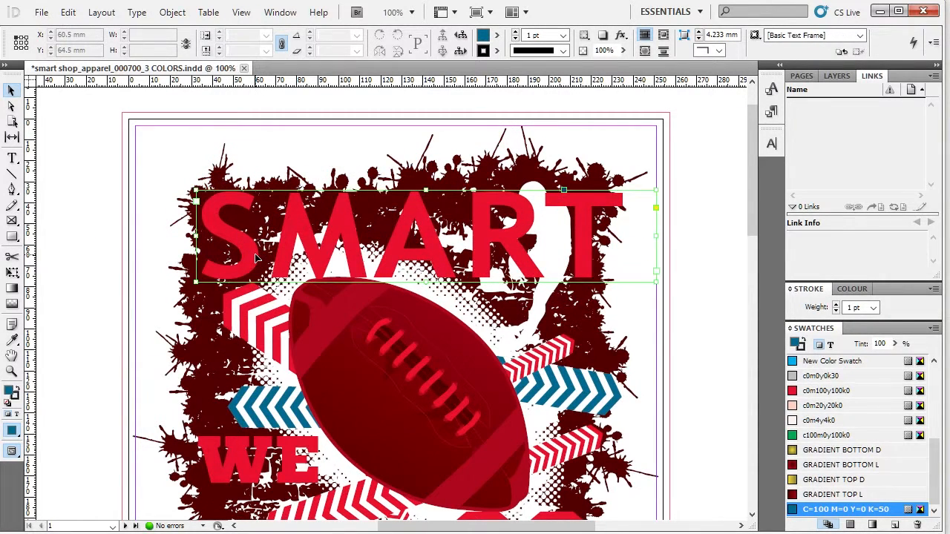
pyautogui.keyDown('shift'); pyautogui.click(297, 456); pyautogui.keyUp('shift')
pyautogui.scroll(-5, 292, 448)
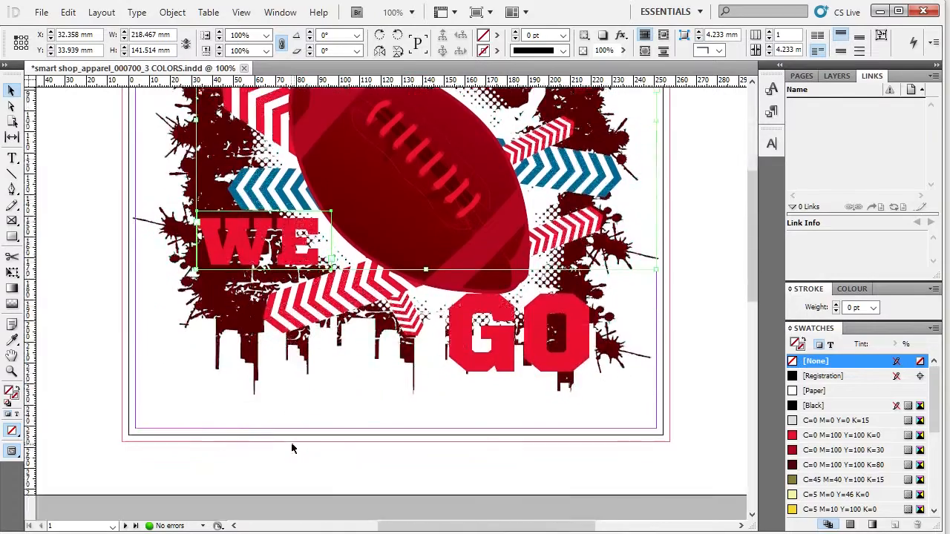
pyautogui.keyDown('shift'); pyautogui.click(485, 367); pyautogui.keyUp('shift')
pyautogui.scroll(6, 485, 367)
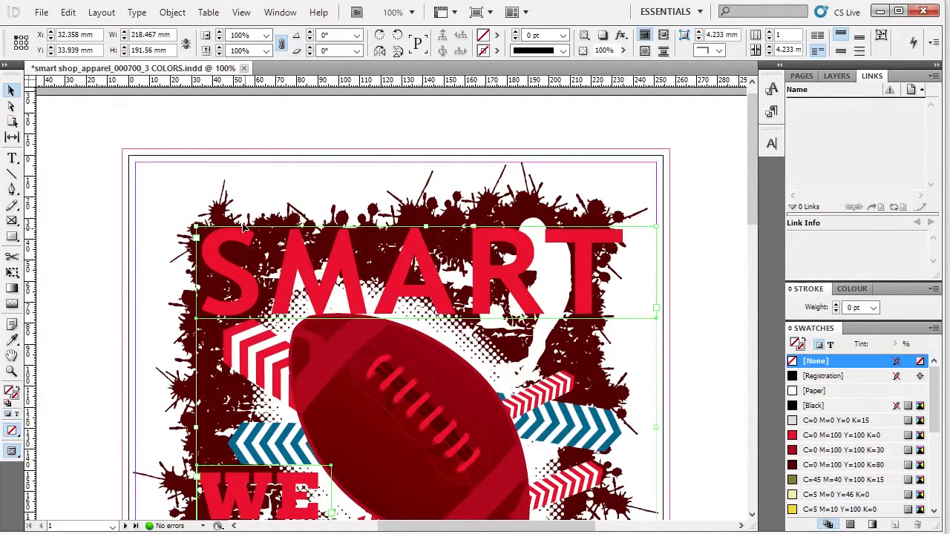
pyautogui.click(113, 13)
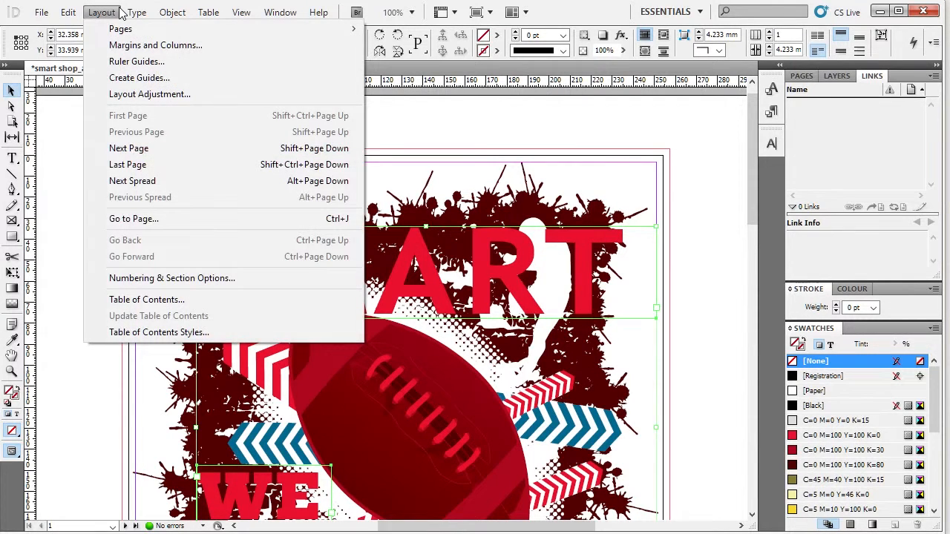
pyautogui.moveTo(127, 13)
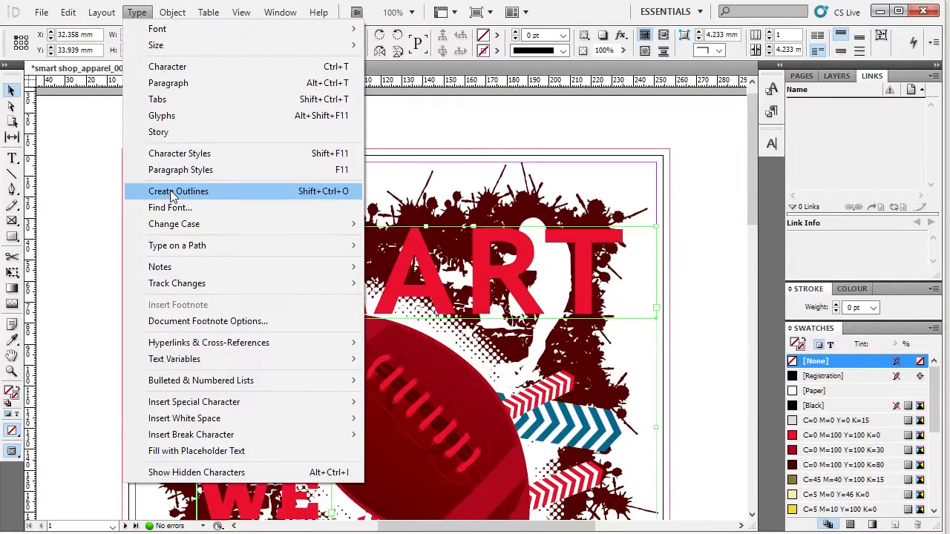
pyautogui.click(202, 192)
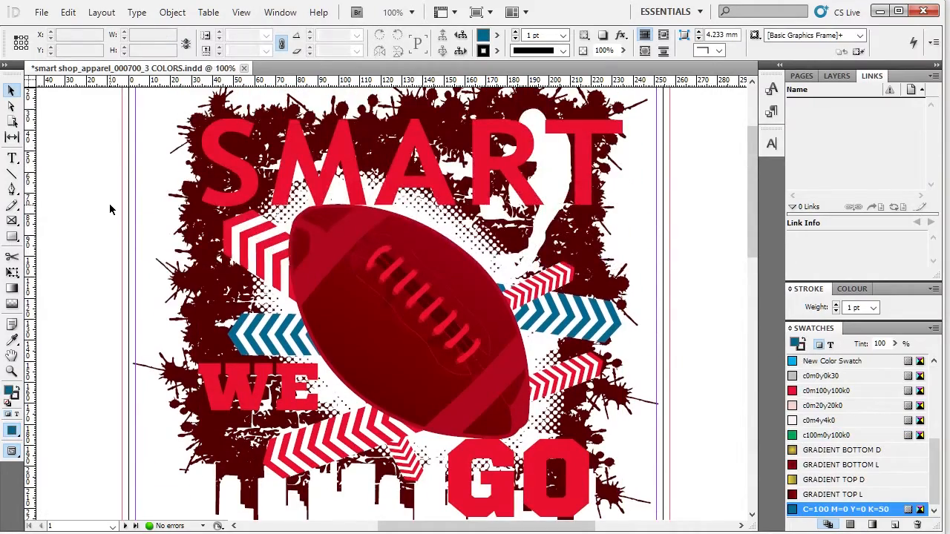
# Inspect the outlined SMART headline by selecting it, deselect it, and minimise the application window
pyautogui.click(233, 152)
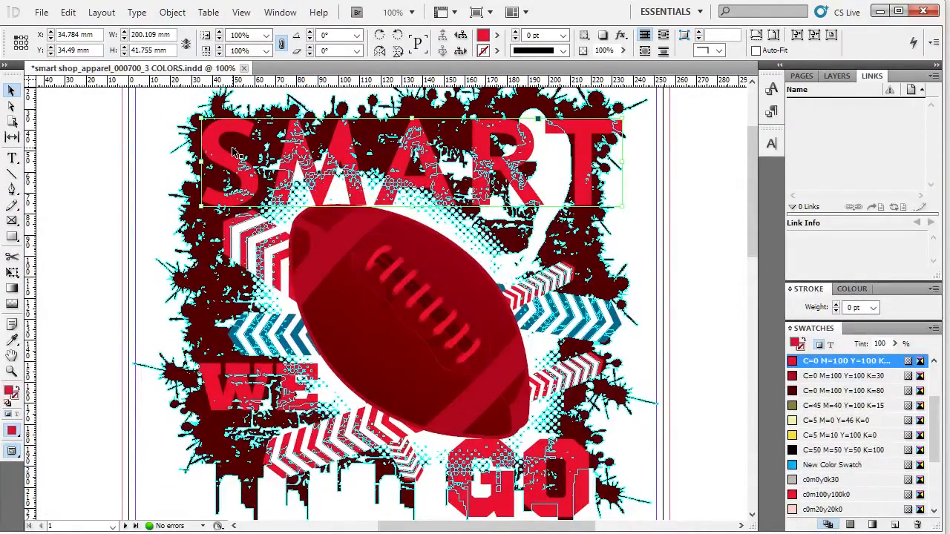
pyautogui.click(74, 125)
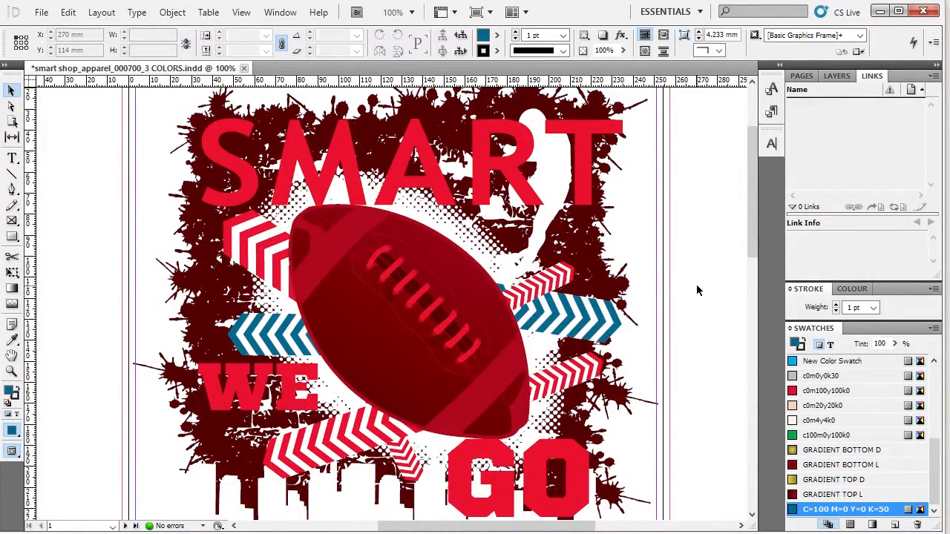
pyautogui.scroll(3, 697, 285)
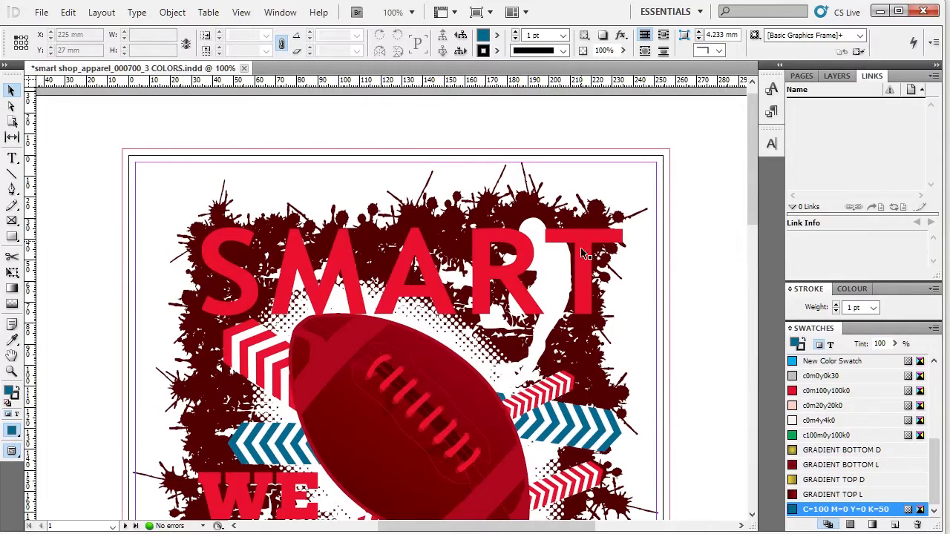
pyautogui.click(419, 255)
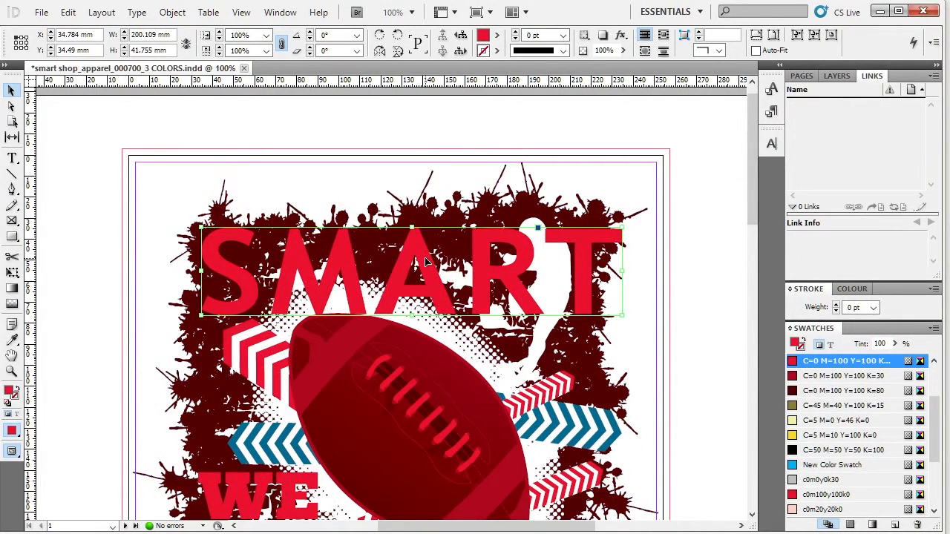
pyautogui.click(720, 262)
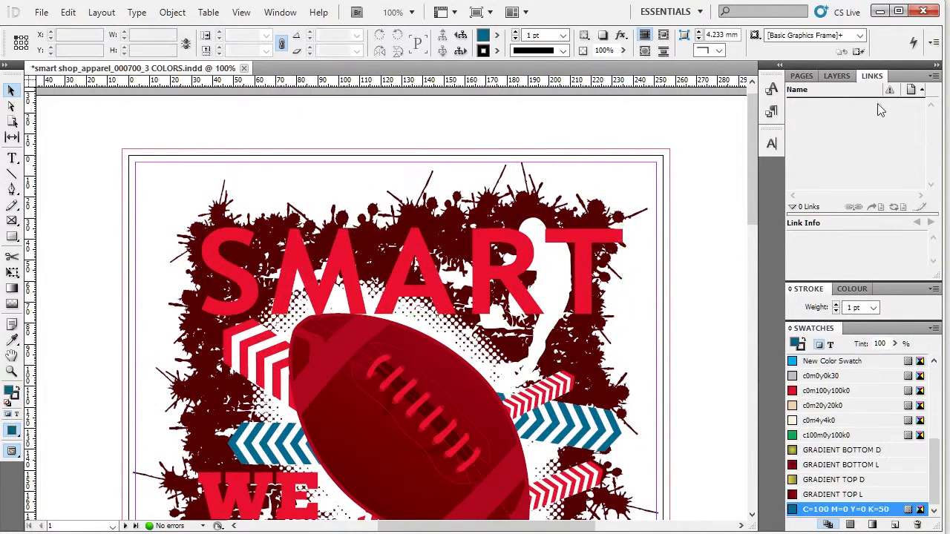
pyautogui.click(878, 13)
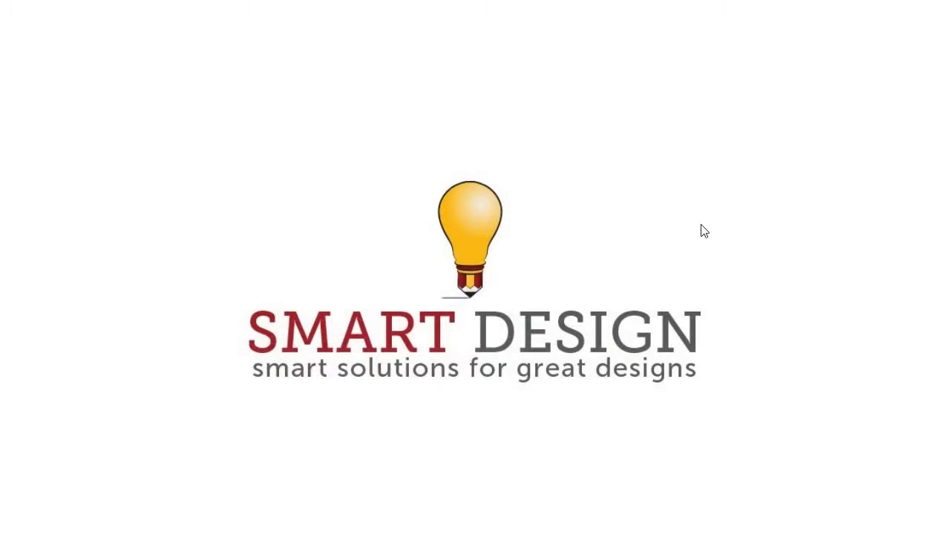